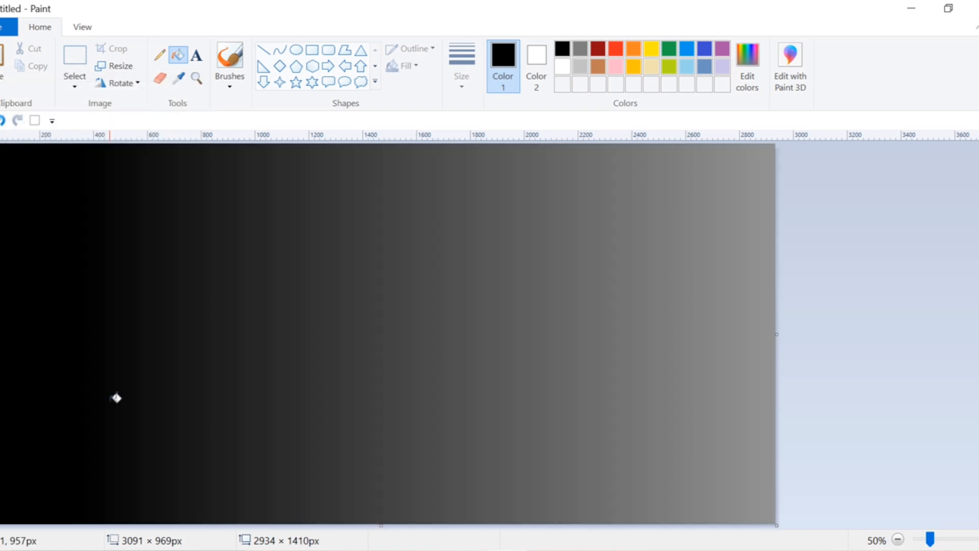
Select the whole gradient and squeeze it horizontally to the left half of the canvas, about 1462 px wide
click(75, 81)
click(87, 177)
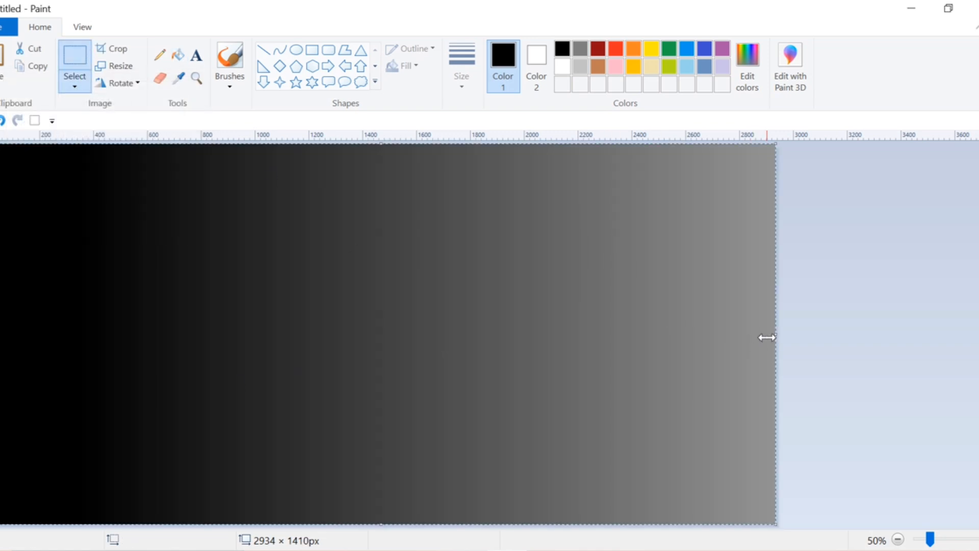
drag(777, 335, 379, 340)
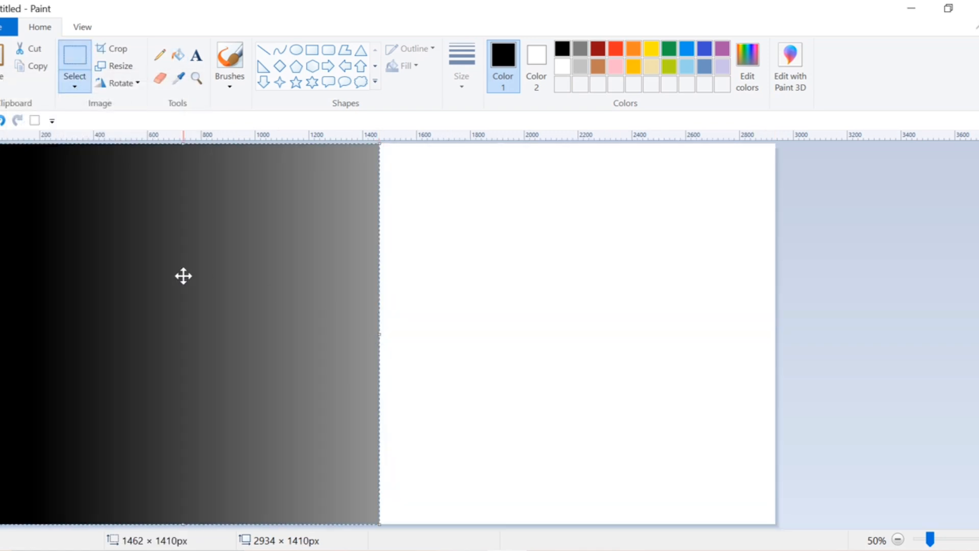
Place a horizontally flipped copy of the gradient over the blank right half, fitted to the canvas edge
right_click(203, 292)
right_click(234, 334)
mouse_move(280, 475)
click(367, 536)
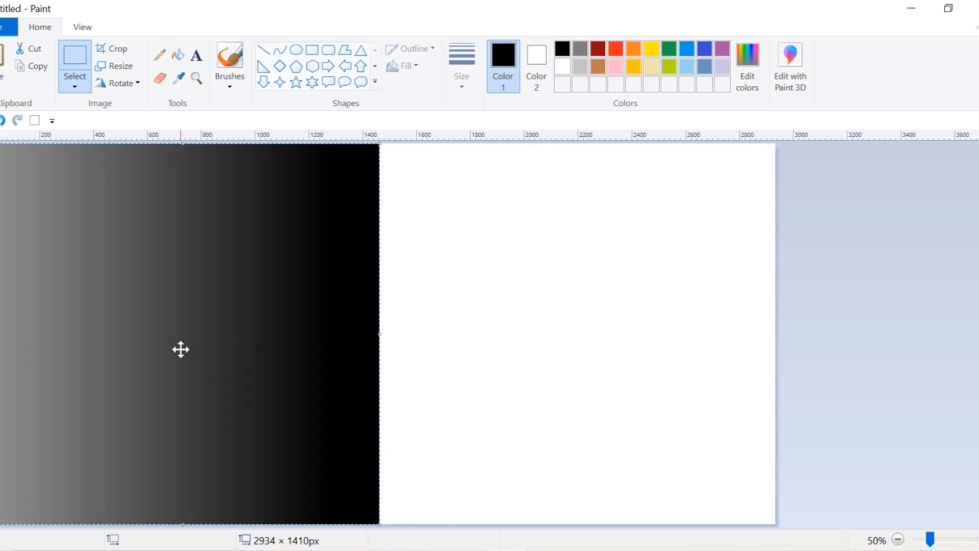
drag(181, 350, 572, 344)
drag(769, 519, 777, 525)
click(799, 412)
Set up a thick white brush and paint a wavy main lightning bolt down the middle of the canvas
click(230, 85)
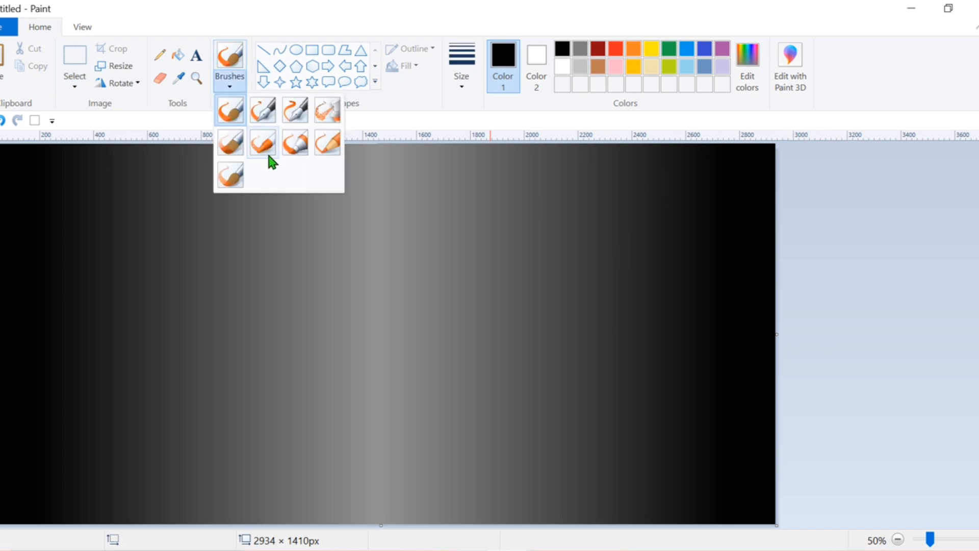
click(265, 147)
click(472, 92)
click(502, 214)
click(562, 66)
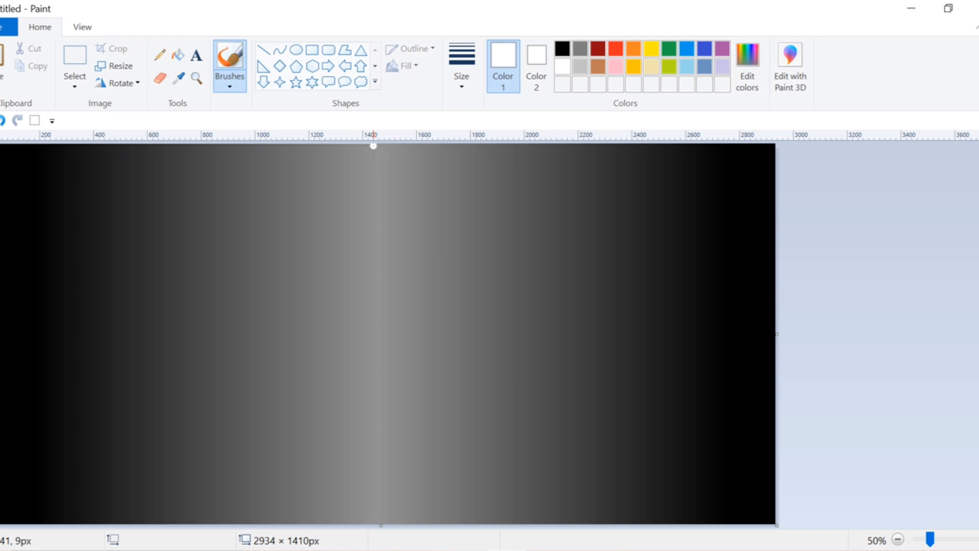
drag(373, 153, 359, 517)
Paint four thick white side branches from the main bolt, two on each side, sloping downward
drag(354, 378, 261, 442)
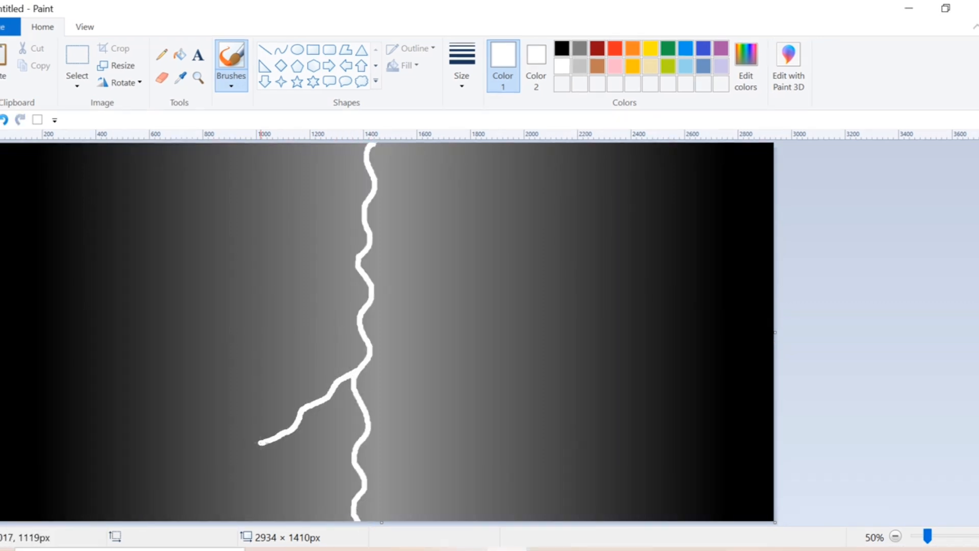
drag(373, 293, 475, 394)
drag(367, 228, 245, 316)
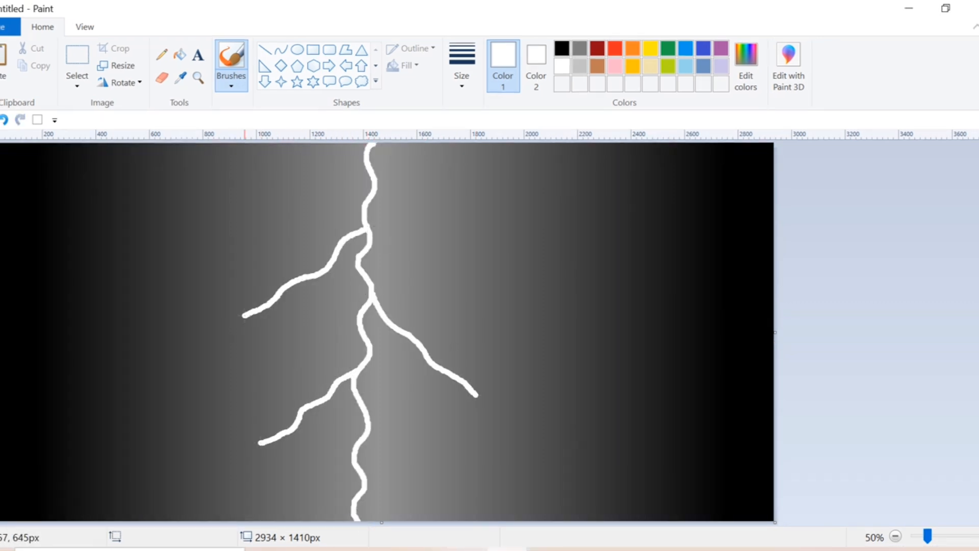
mouse_move(373, 194)
mouse_down()
mouse_move(423, 243)
mouse_move(498, 282)
mouse_up()
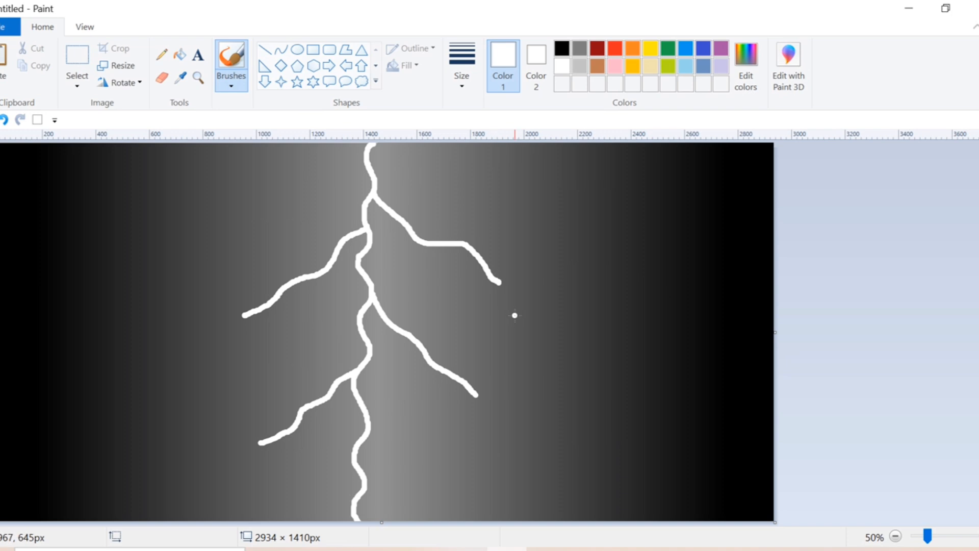
Lengthen the ends of the four main branches with thinner jagged white strokes, redoing the upper-right one with more bends
drag(475, 394, 529, 464)
drag(505, 290, 553, 345)
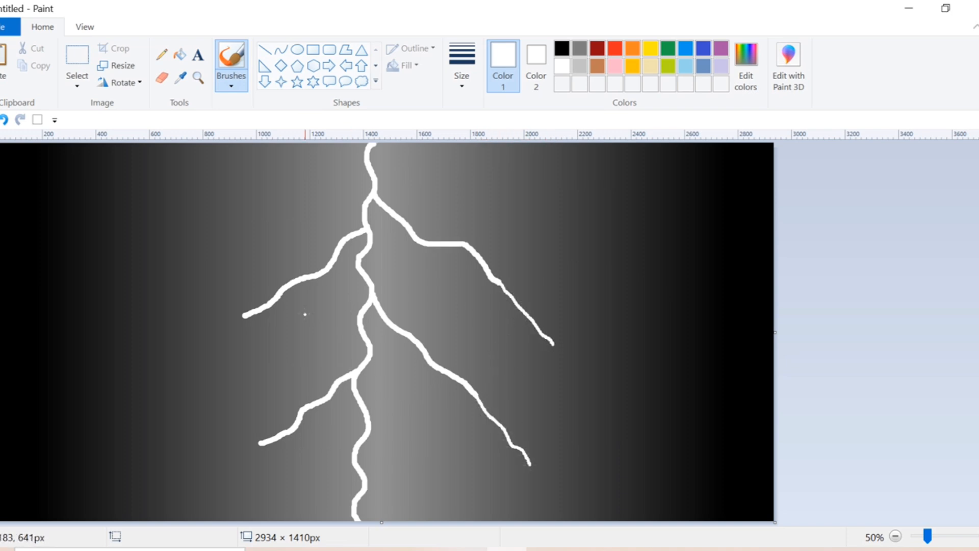
key(ctrl+z)
drag(497, 283, 559, 350)
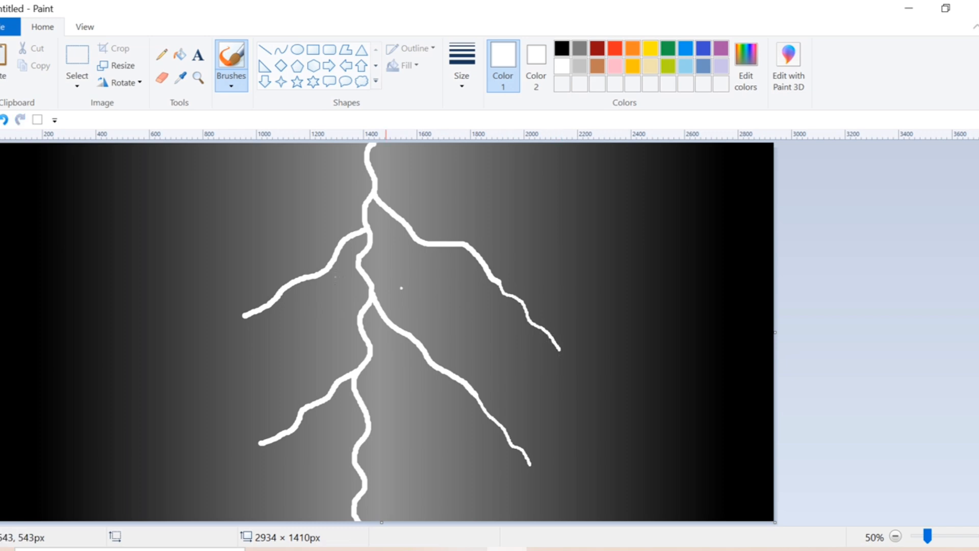
drag(244, 315, 193, 367)
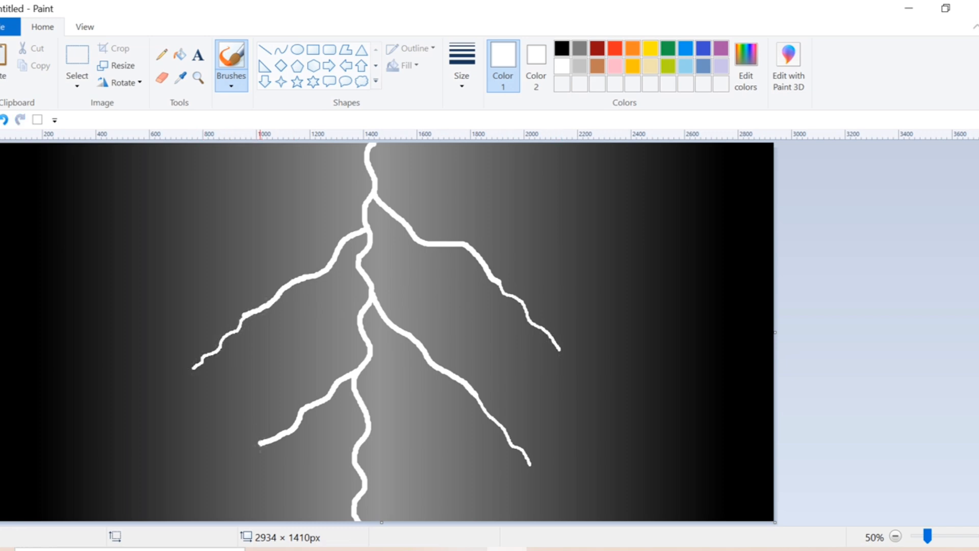
drag(260, 443, 217, 482)
Paint thin white forks splitting off the two right-hand branches
drag(473, 248, 621, 290)
mouse_move(425, 246)
mouse_down()
mouse_move(466, 337)
mouse_move(552, 408)
mouse_move(597, 425)
mouse_up()
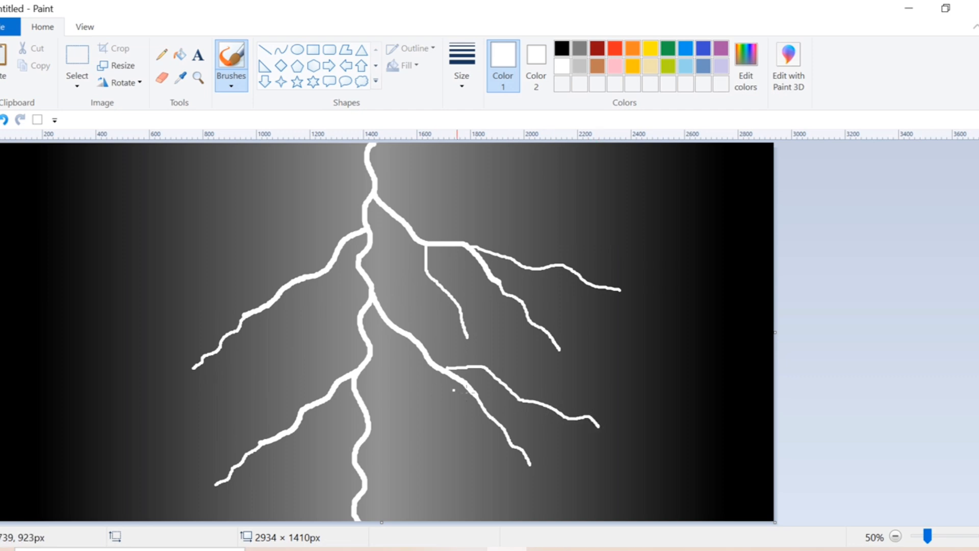
drag(479, 399, 439, 466)
drag(419, 347, 405, 411)
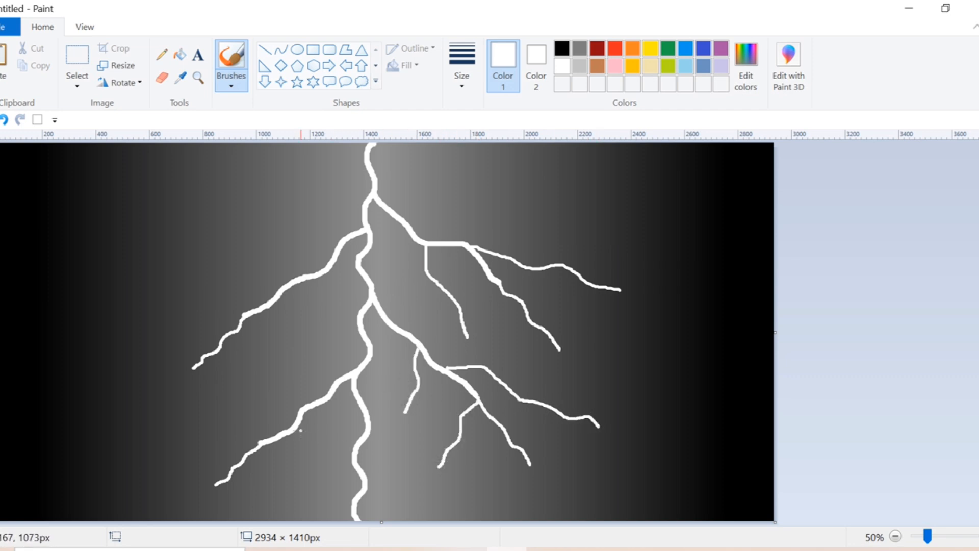
Paint thin white forks off the lower-left branch and both sides of the main bolt's lower part
drag(300, 430, 277, 502)
drag(309, 403, 214, 396)
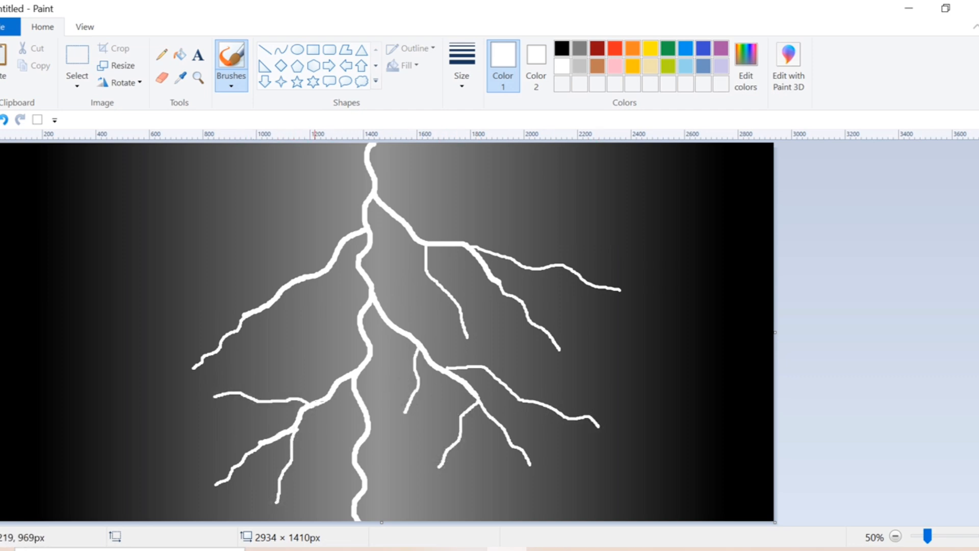
mouse_move(351, 441)
mouse_down()
mouse_move(316, 486)
mouse_move(391, 489)
mouse_move(410, 505)
mouse_up()
drag(362, 400, 406, 444)
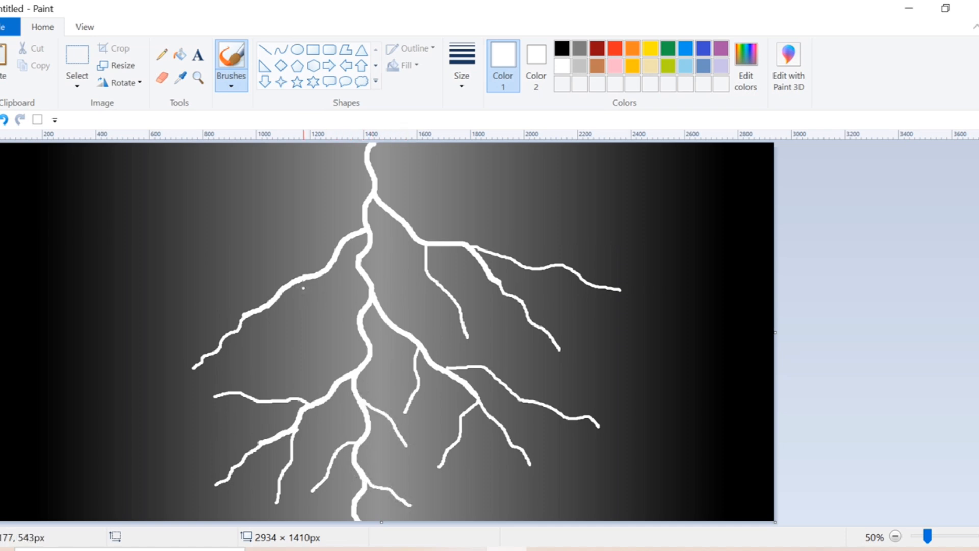
Paint thin white forks off the upper-left branch, with smaller offshoots splitting from them
mouse_move(308, 279)
mouse_down()
mouse_move(273, 325)
mouse_move(261, 363)
mouse_up()
drag(273, 299, 160, 274)
drag(323, 269, 208, 216)
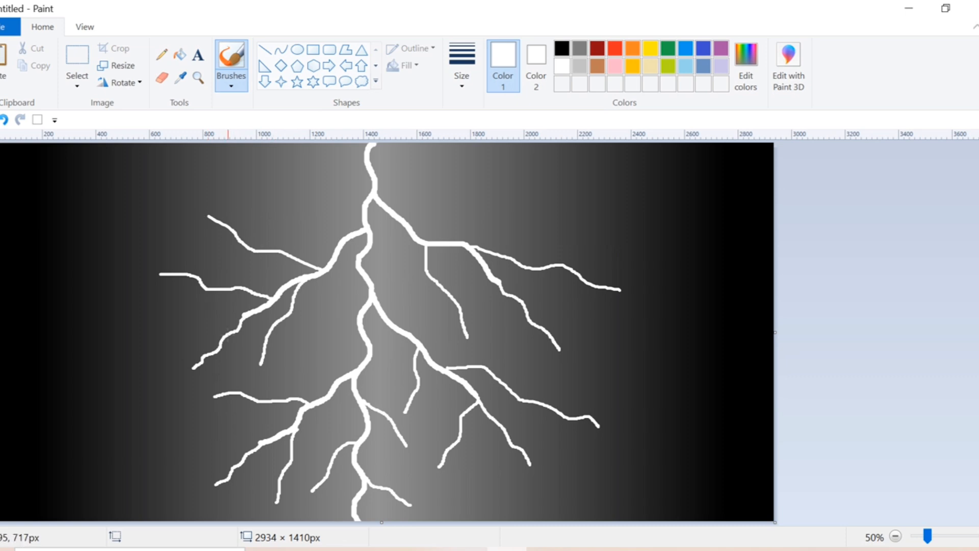
drag(224, 337, 169, 341)
drag(291, 312, 305, 360)
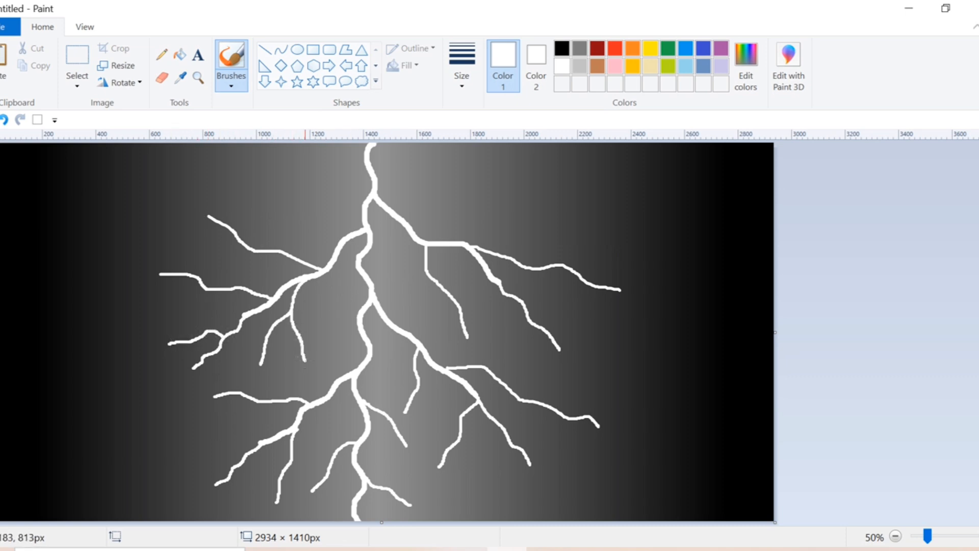
mouse_move(265, 253)
mouse_down()
mouse_move(202, 265)
mouse_move(213, 303)
mouse_move(185, 317)
mouse_up()
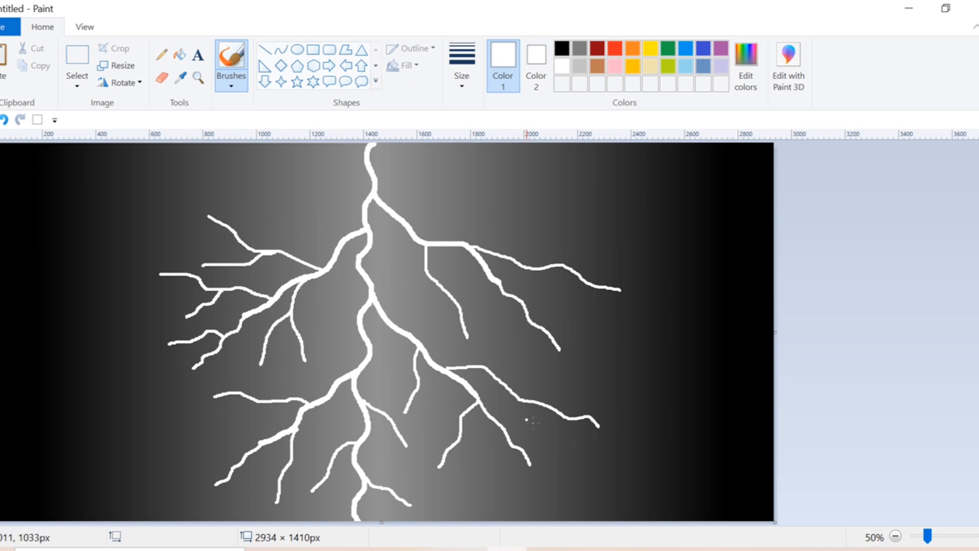
Add secondary thin white offshoots to the forks of the two right-hand branches
drag(525, 403, 541, 449)
drag(498, 294, 507, 359)
drag(531, 318, 578, 338)
drag(551, 267, 591, 326)
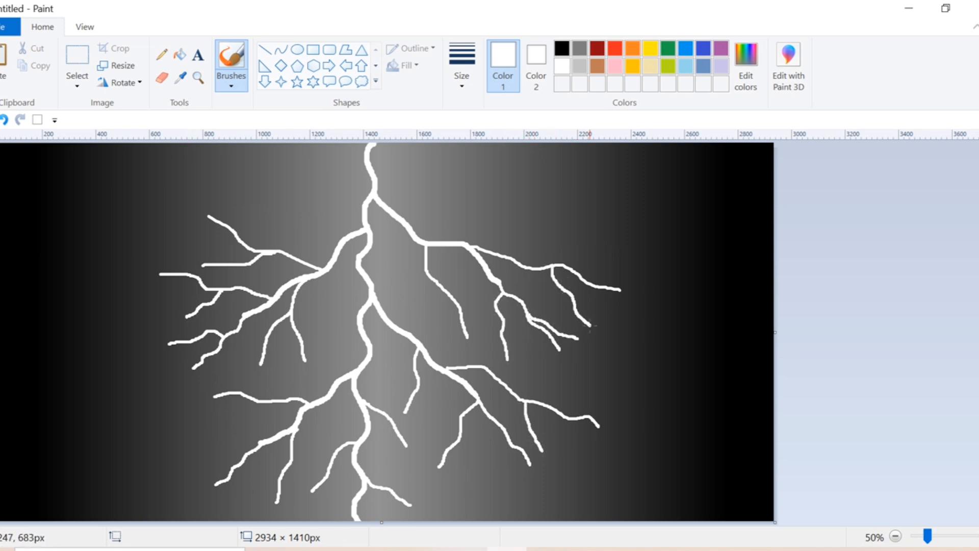
drag(516, 259, 616, 259)
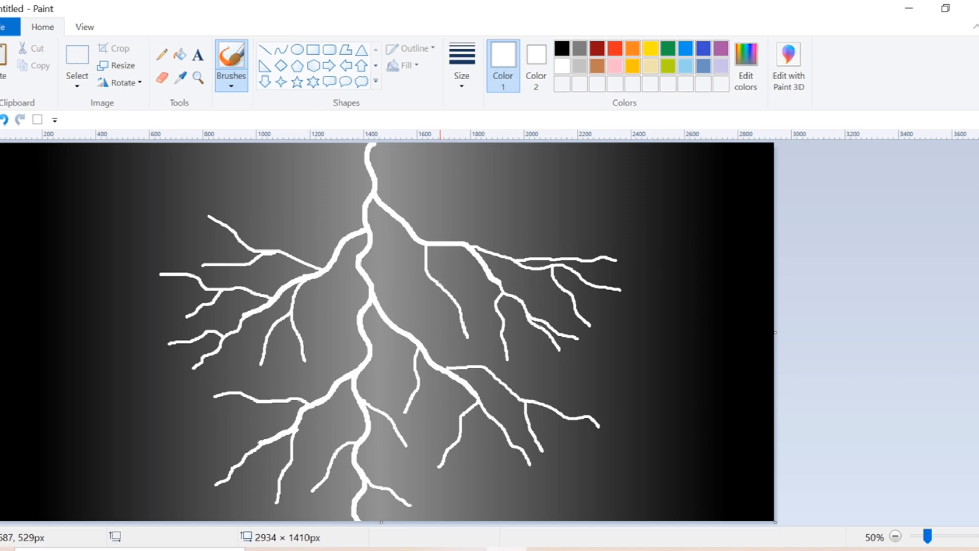
drag(438, 283, 432, 332)
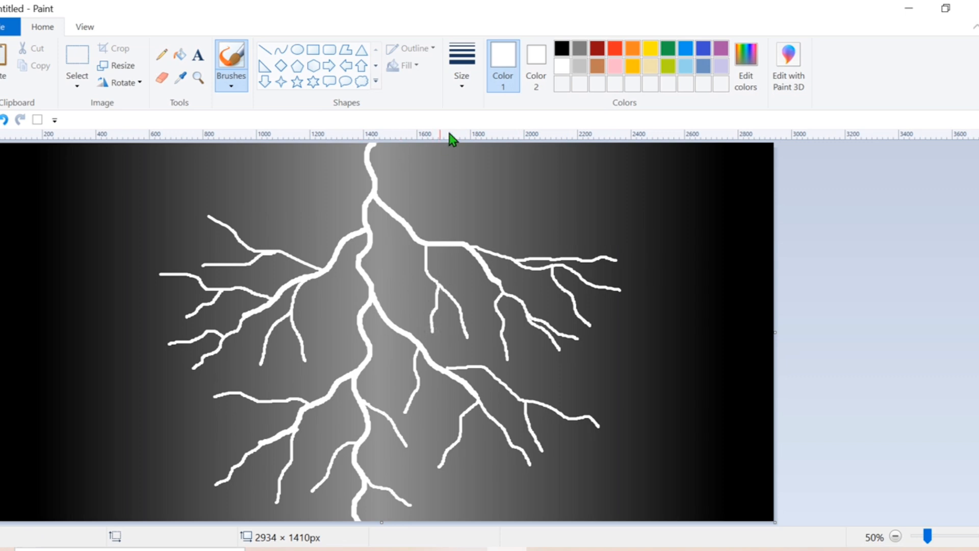
click(462, 67)
click(473, 143)
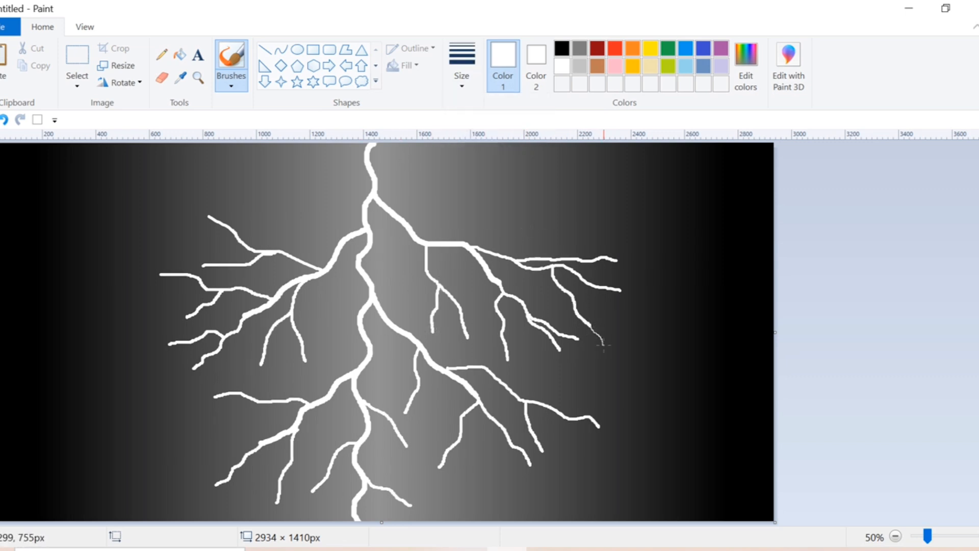
drag(603, 345, 607, 354)
drag(618, 289, 641, 320)
drag(617, 260, 652, 279)
drag(559, 351, 570, 388)
drag(586, 345, 603, 369)
drag(507, 358, 530, 392)
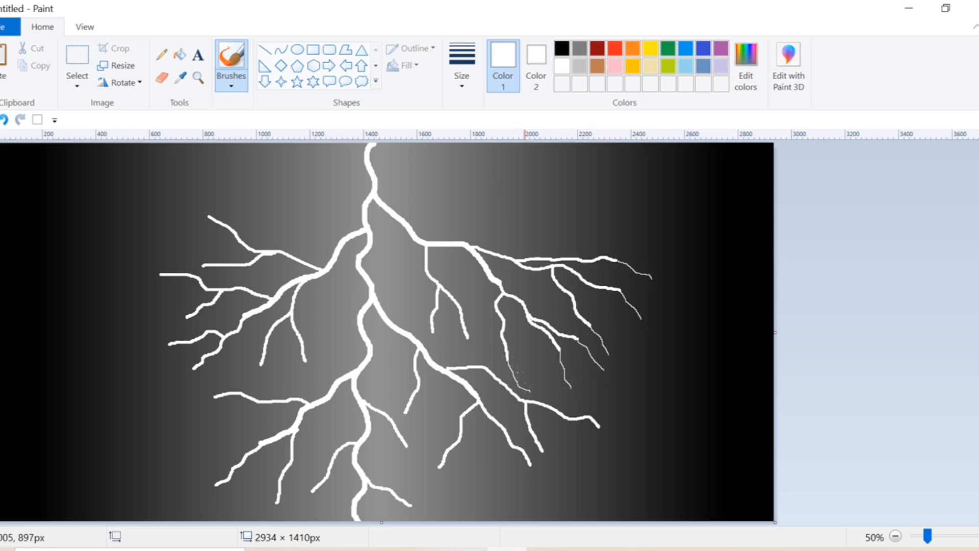
drag(467, 337, 478, 359)
key(ctrl+z)
key(ctrl+z)
key(ctrl+z)
key(ctrl+z)
key(ctrl+z)
key(ctrl+z)
key(ctrl+z)
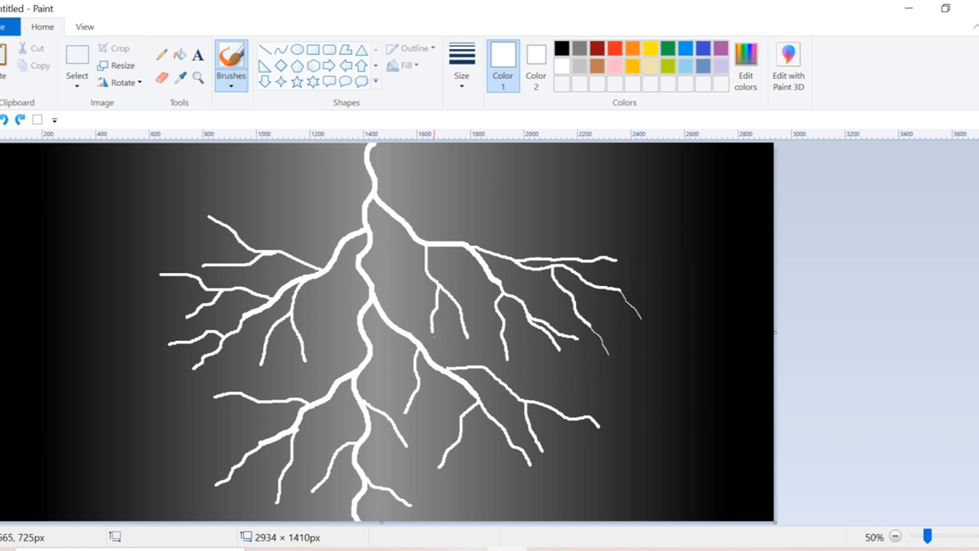
Set a fine brush size and taper the outer fork ends of the upper-right branch with white strokes
click(461, 63)
click(479, 170)
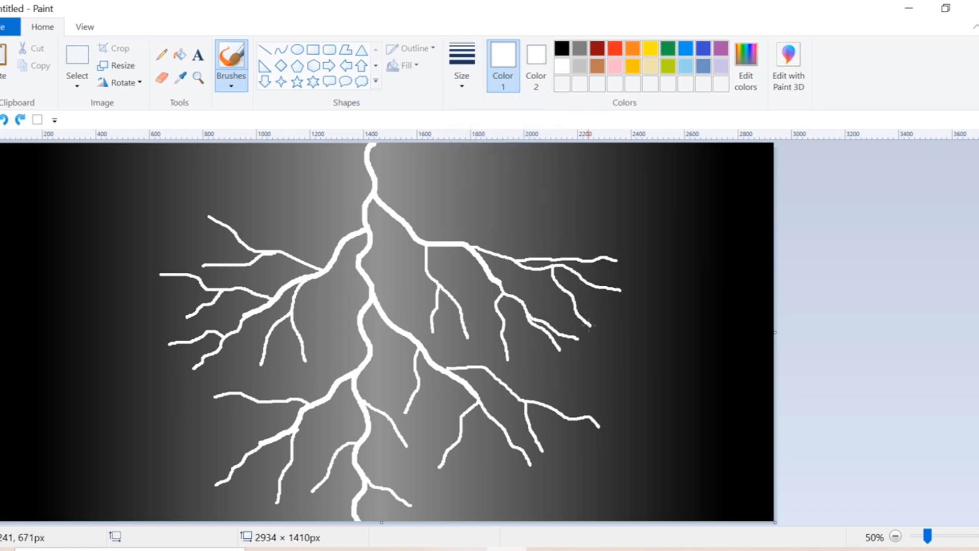
drag(606, 343, 614, 357)
drag(621, 290, 645, 313)
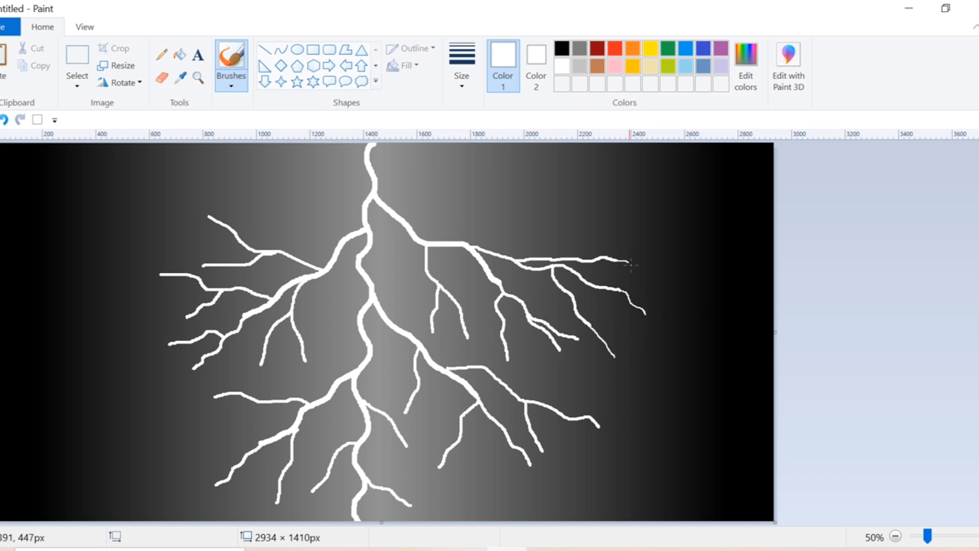
drag(630, 264, 659, 274)
drag(558, 349, 571, 380)
drag(577, 337, 591, 367)
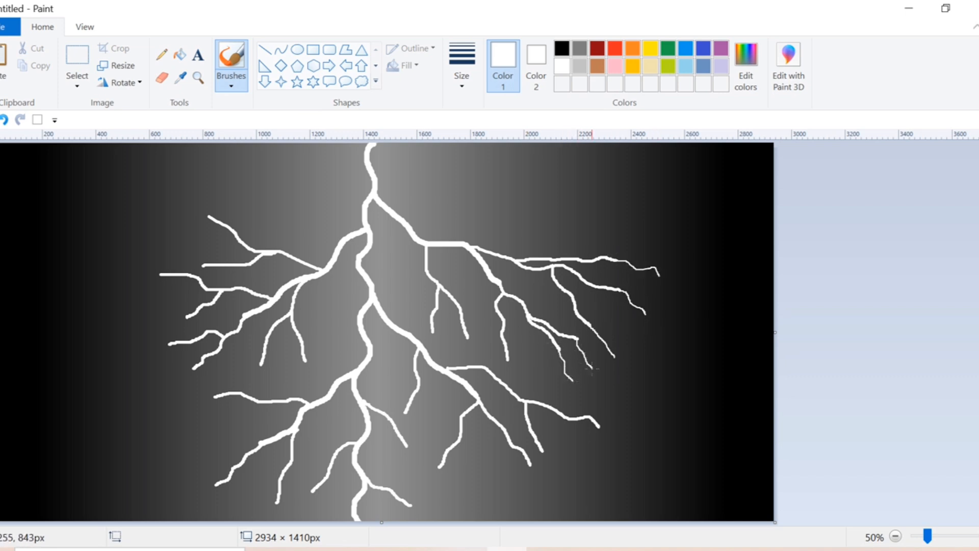
Extend the fork tips of the lower-right branch, the inner right forks and the lower trunk with fine white strokes
drag(530, 466, 550, 493)
drag(545, 452, 577, 477)
drag(597, 426, 623, 449)
drag(510, 374, 529, 391)
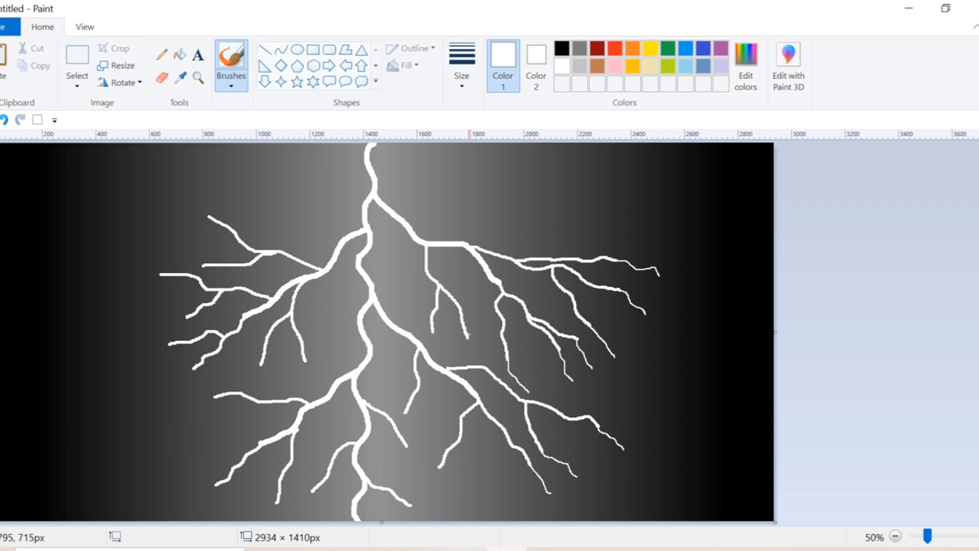
drag(468, 338, 483, 361)
drag(434, 332, 448, 360)
drag(442, 449, 430, 502)
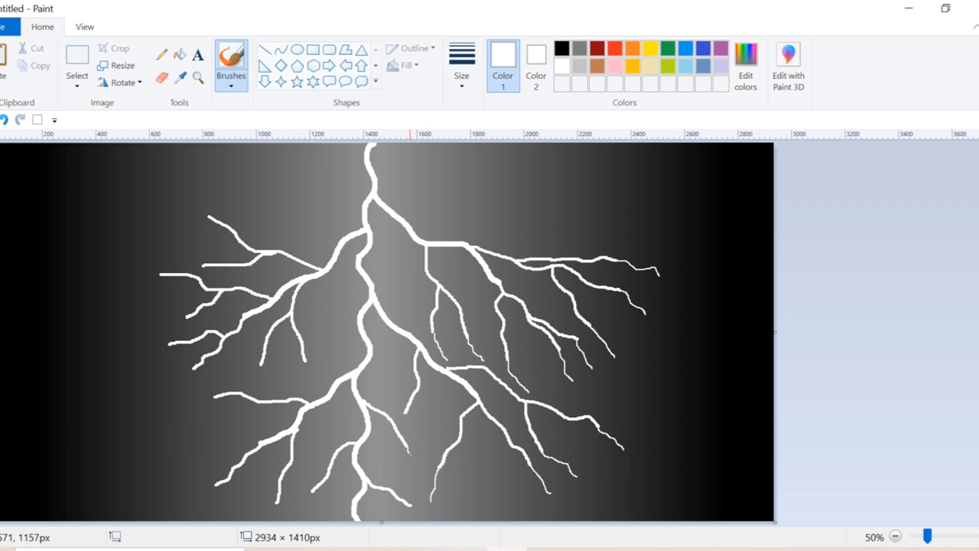
drag(410, 452, 418, 479)
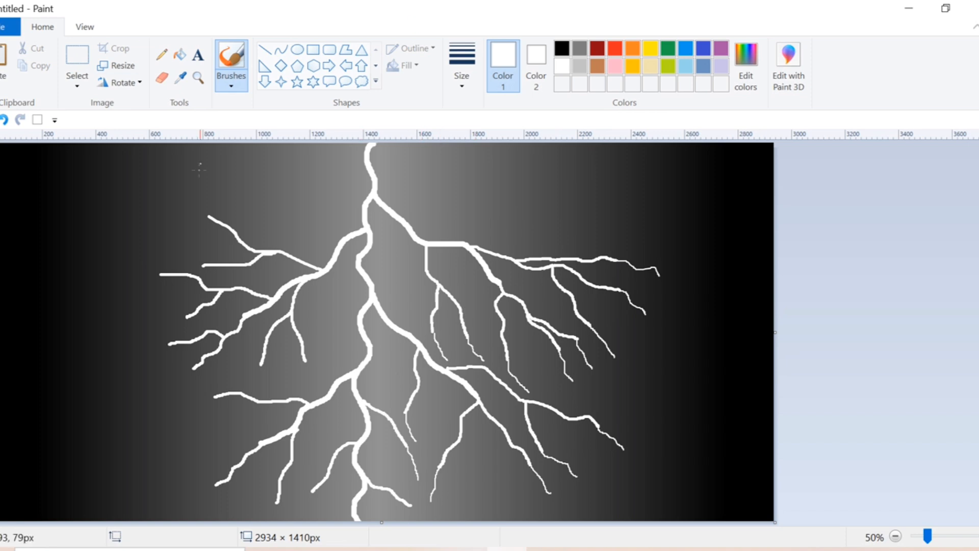
Extend all the fork tips of the upper-left branch with fine jagged white strokes
drag(208, 211, 182, 208)
mouse_move(203, 265)
mouse_down()
mouse_move(169, 251)
mouse_move(137, 303)
mouse_move(158, 375)
mouse_move(189, 388)
mouse_up()
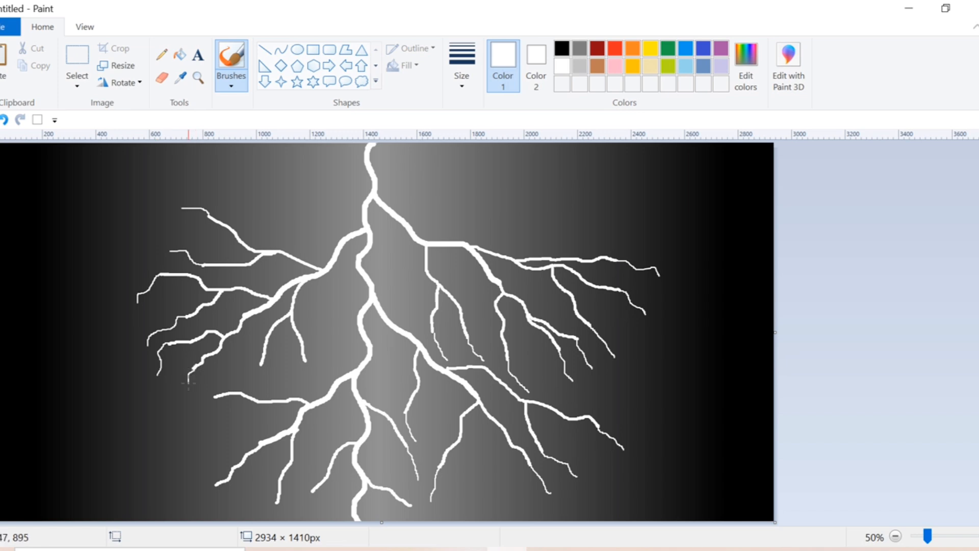
drag(247, 376, 249, 386)
drag(305, 361, 307, 382)
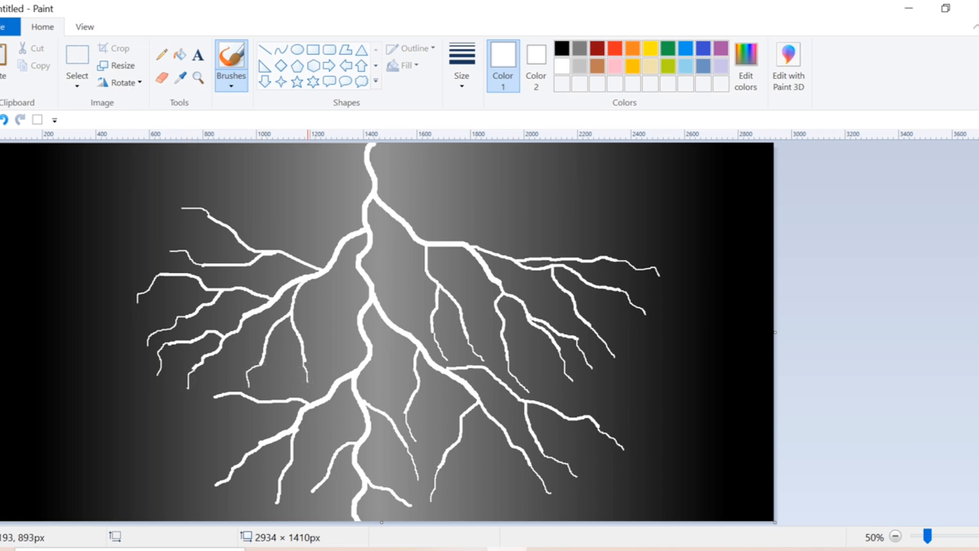
Extend the fork tips of the lower-left branch and the trunk's left offshoot with fine white strokes
mouse_move(313, 491)
mouse_down()
mouse_move(300, 515)
mouse_move(281, 520)
mouse_up()
drag(216, 483, 209, 506)
drag(213, 395, 196, 418)
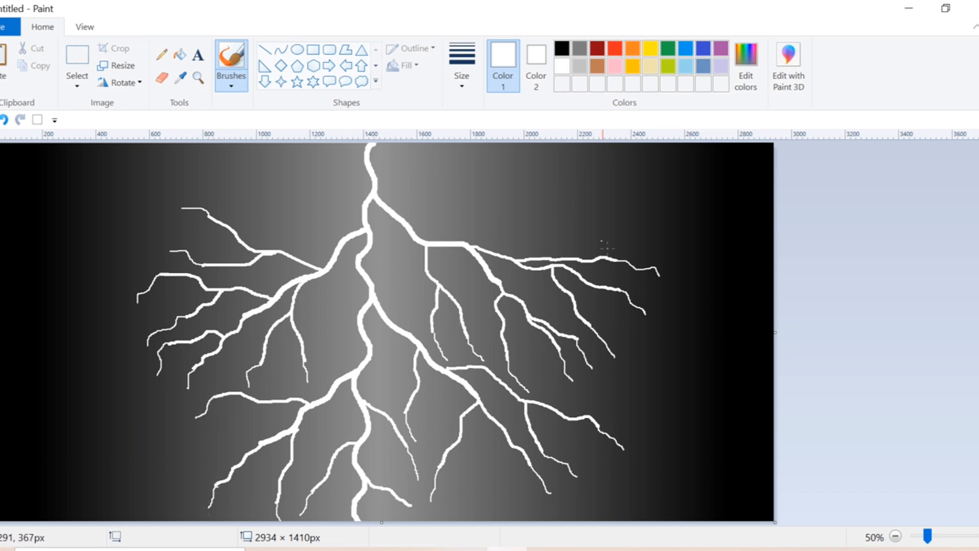
Add small fine white offshoots near the outer ends of the upper-right and lower-right branches
mouse_move(627, 238)
mouse_down()
mouse_move(584, 258)
mouse_move(619, 337)
mouse_move(611, 387)
mouse_up()
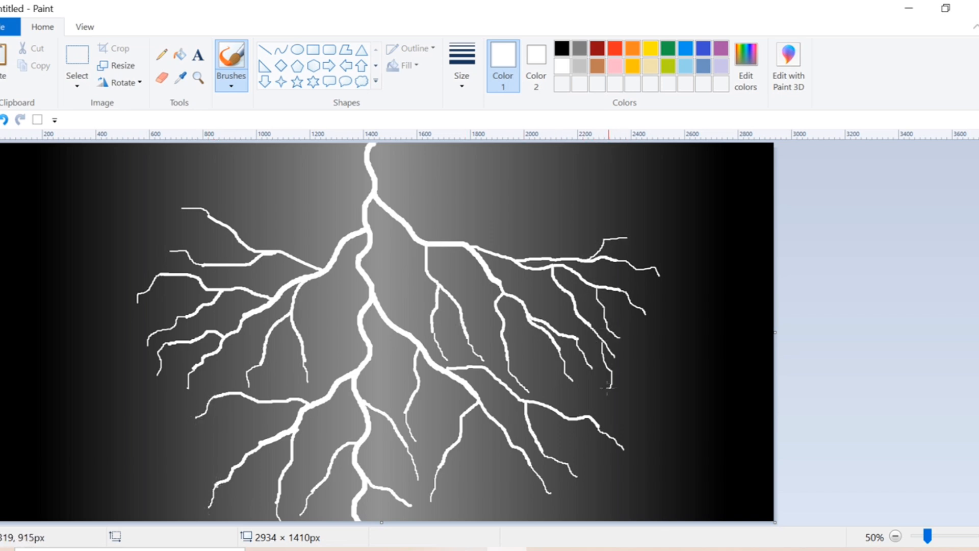
drag(581, 418, 589, 445)
Draw a thick black slanted trunk line from the canvas's upper edge to its lower edge, over the left half of the lightning
drag(247, 145, 349, 535)
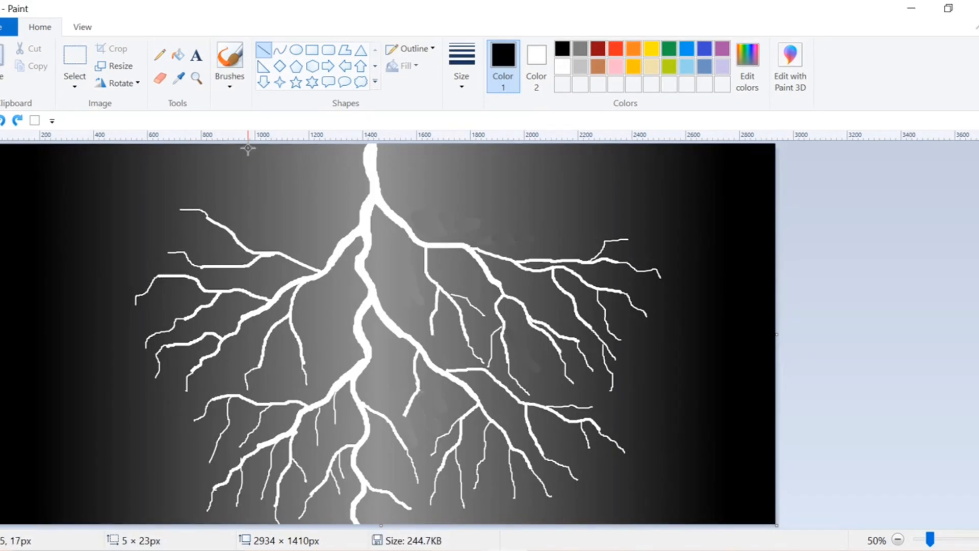
drag(323, 445, 287, 435)
click(918, 377)
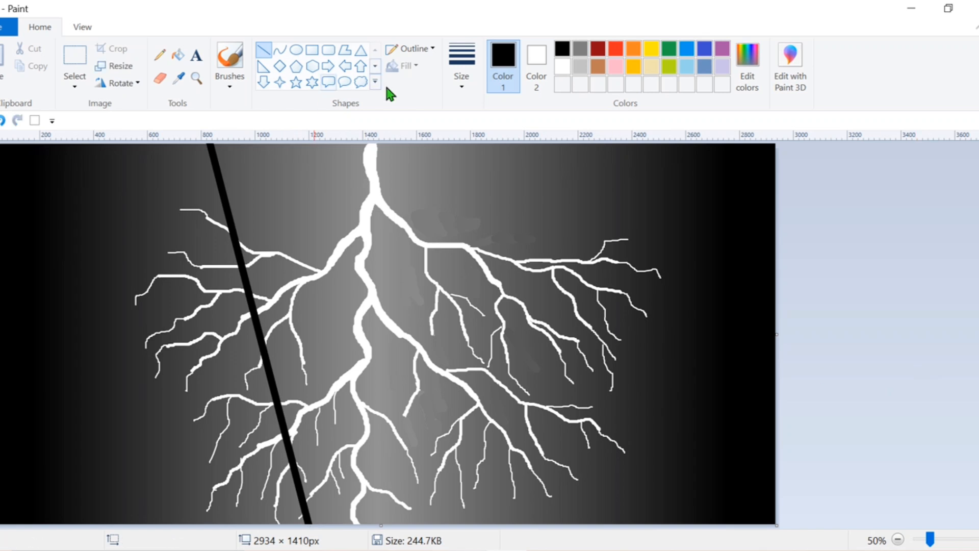
Draw a thin black line slanting the opposite way across the thick trunk, reaching from the upper to the lower canvas edge
click(461, 66)
click(484, 206)
mouse_move(339, 146)
mouse_down()
mouse_move(265, 517)
mouse_move(228, 526)
mouse_up()
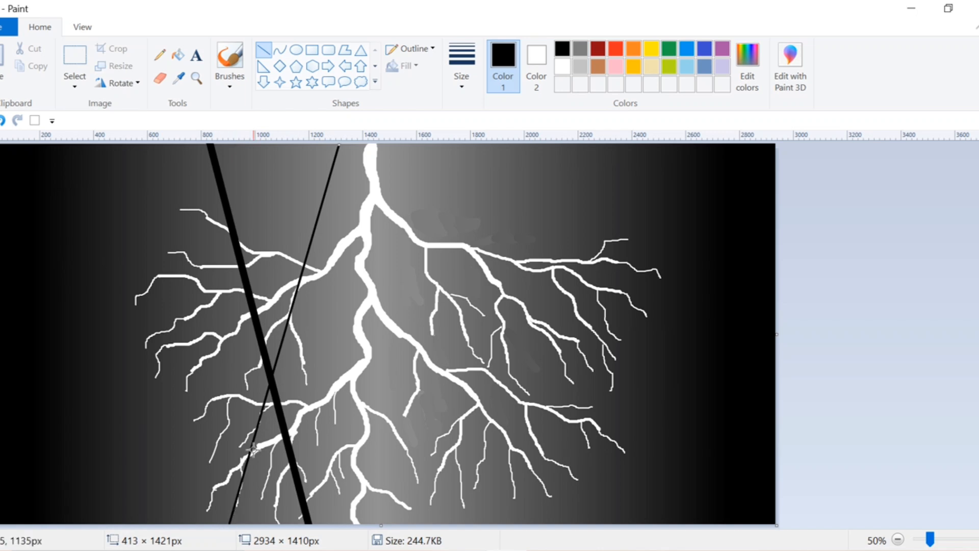
drag(253, 439, 256, 433)
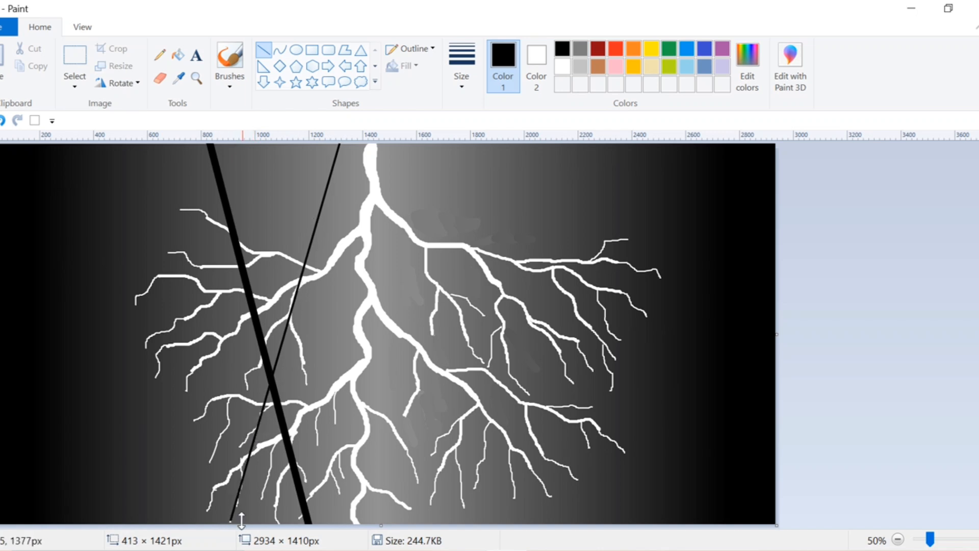
drag(242, 520, 223, 525)
click(886, 451)
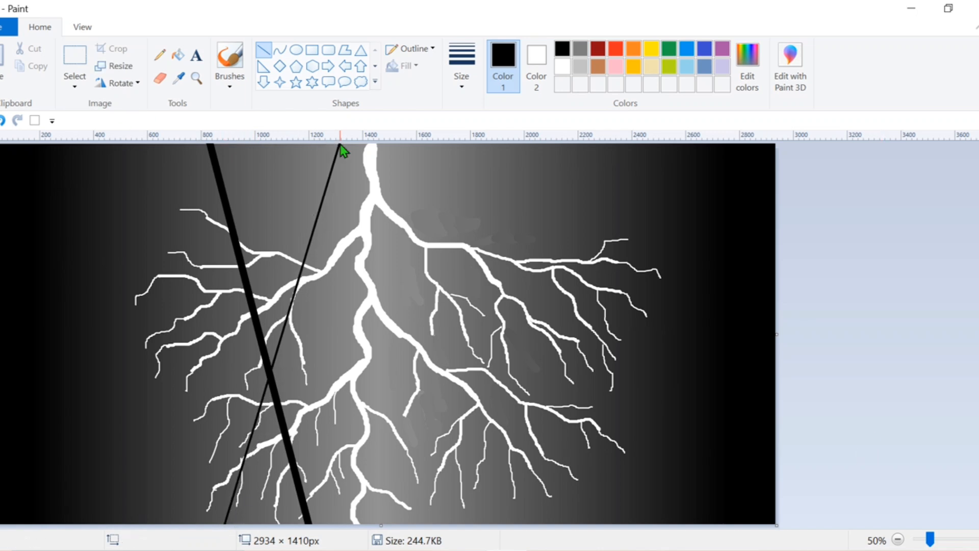
Draw a second black line from the thin line's upper end to the lower canvas edge and thicken it to trunk width
mouse_move(339, 146)
mouse_down()
mouse_move(312, 339)
mouse_move(240, 533)
mouse_move(249, 517)
mouse_up()
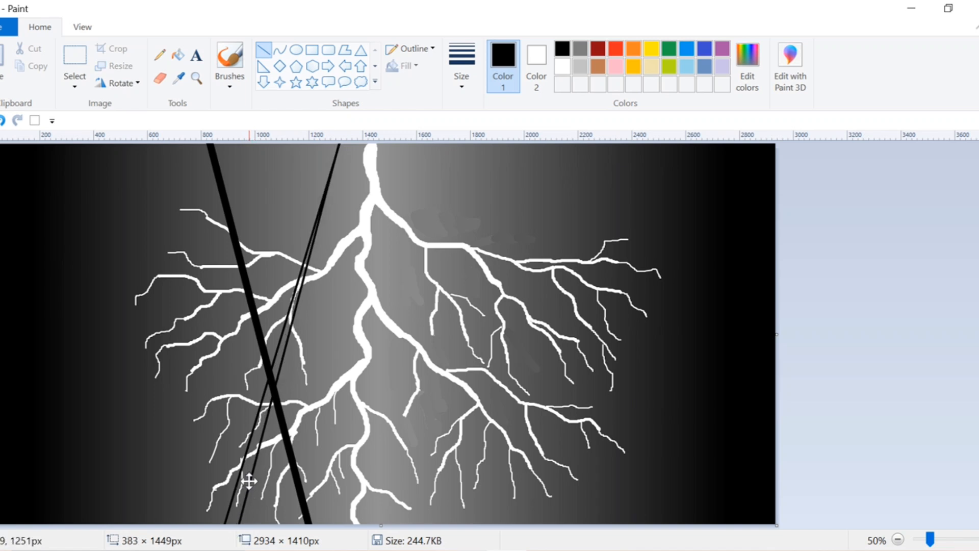
drag(249, 481, 245, 484)
key(ctrl+plus)
key(ctrl+plus)
key(ctrl+plus)
key(ctrl+plus)
key(ctrl+plus)
key(ctrl+plus)
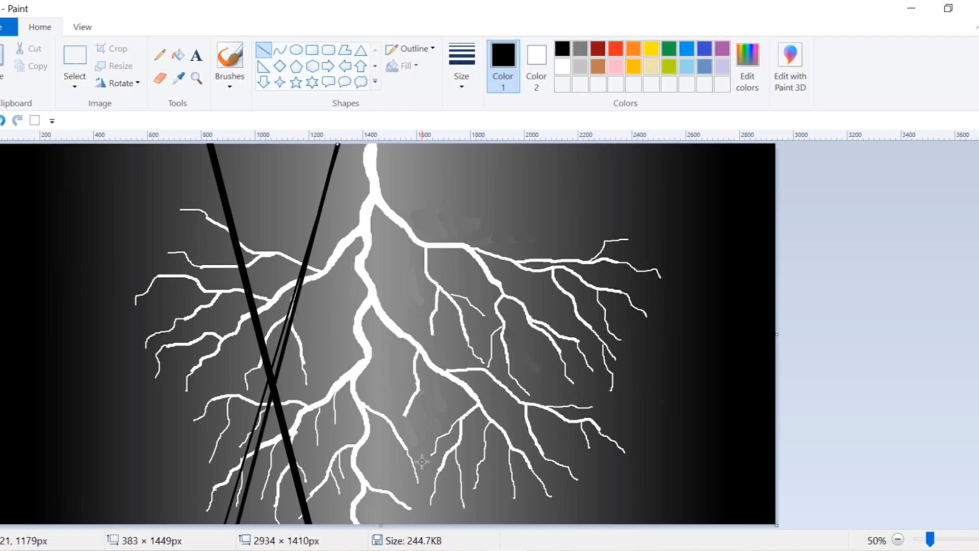
key(ctrl+plus)
key(ctrl+plus)
key(ctrl+plus)
key(ctrl+plus)
key(ctrl+plus)
key(ctrl+plus)
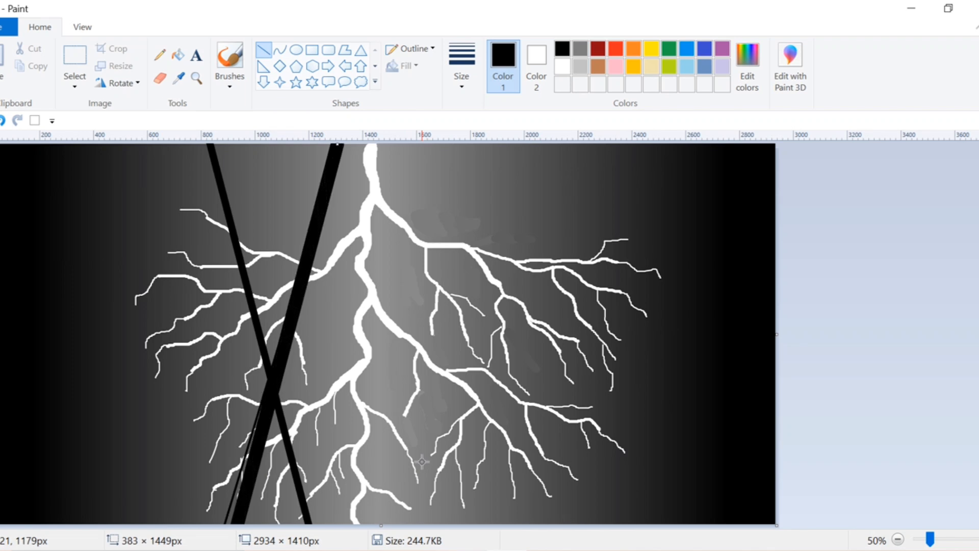
key(ctrl+minus)
key(ctrl+minus)
key(ctrl+minus)
key(ctrl+minus)
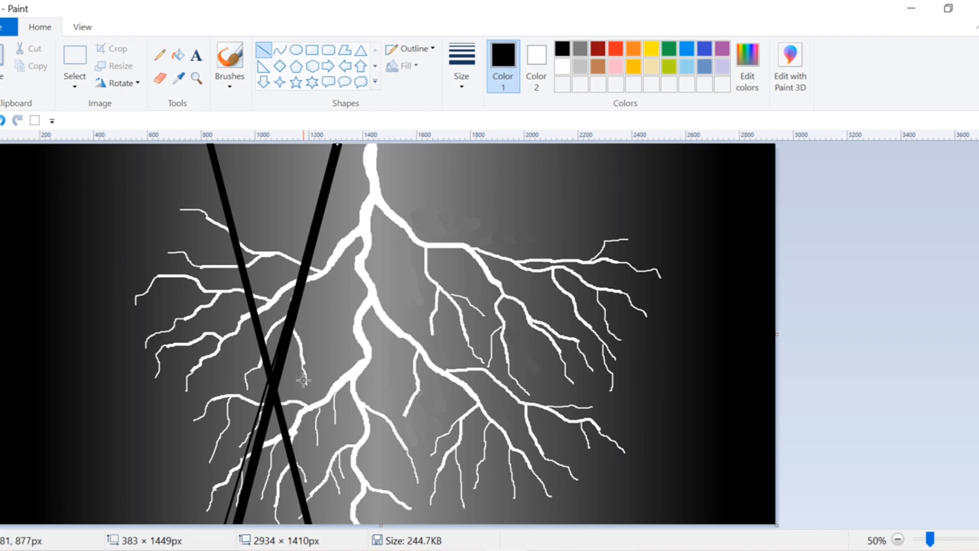
Shift the thickened line slightly left over the thin one and brush the gap near its upper end black
mouse_move(282, 343)
mouse_down()
mouse_move(280, 332)
mouse_move(277, 340)
mouse_up()
click(230, 58)
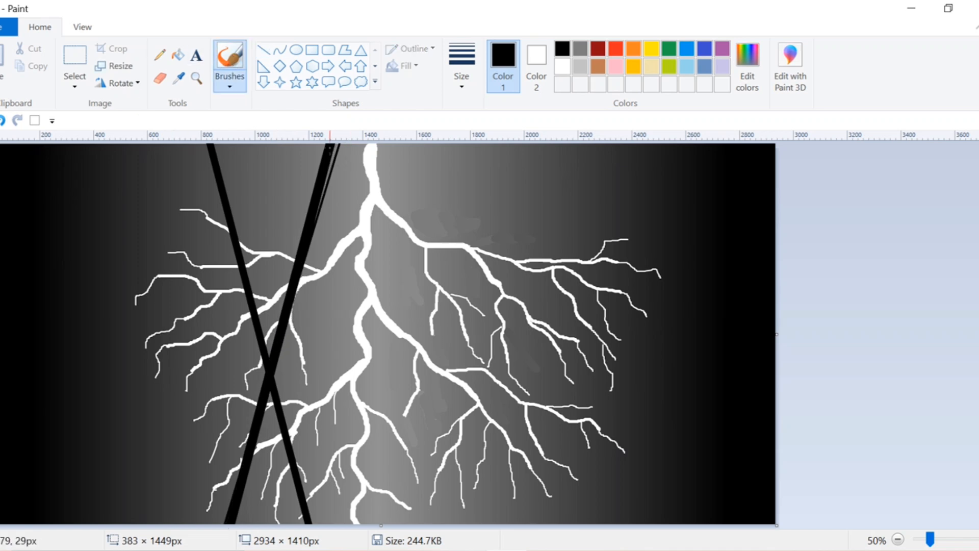
drag(326, 170, 316, 206)
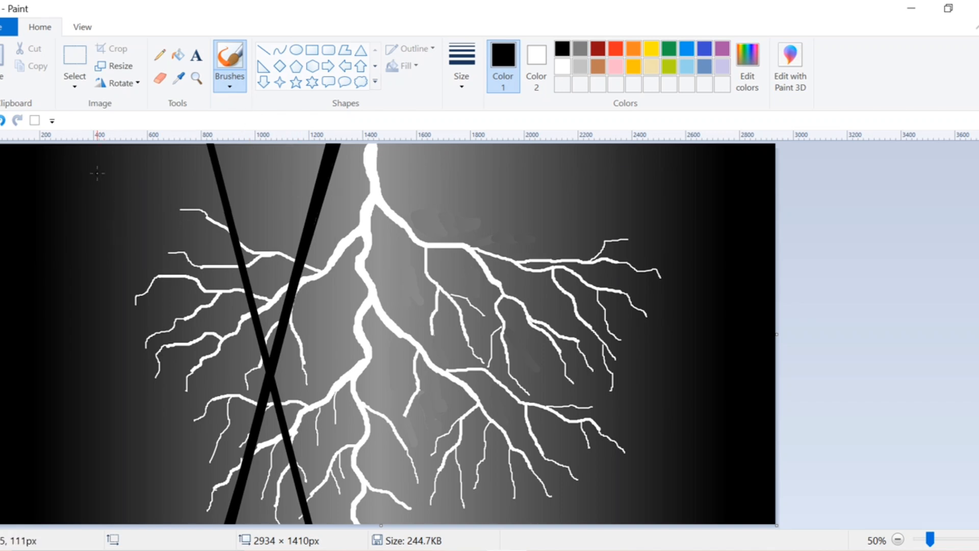
Brush two black branches growing up and left from the left trunk, thickening the base of the lower one
drag(92, 161, 240, 260)
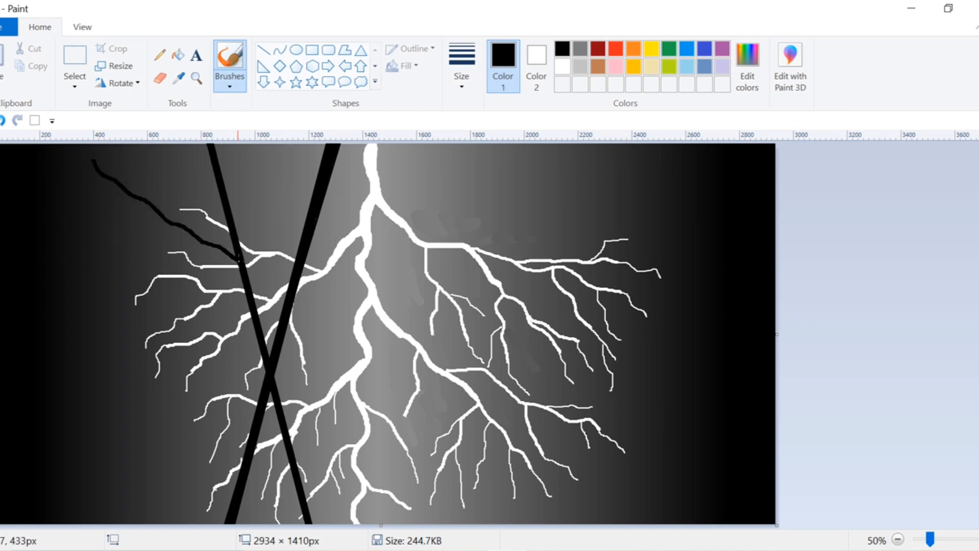
drag(182, 224, 233, 250)
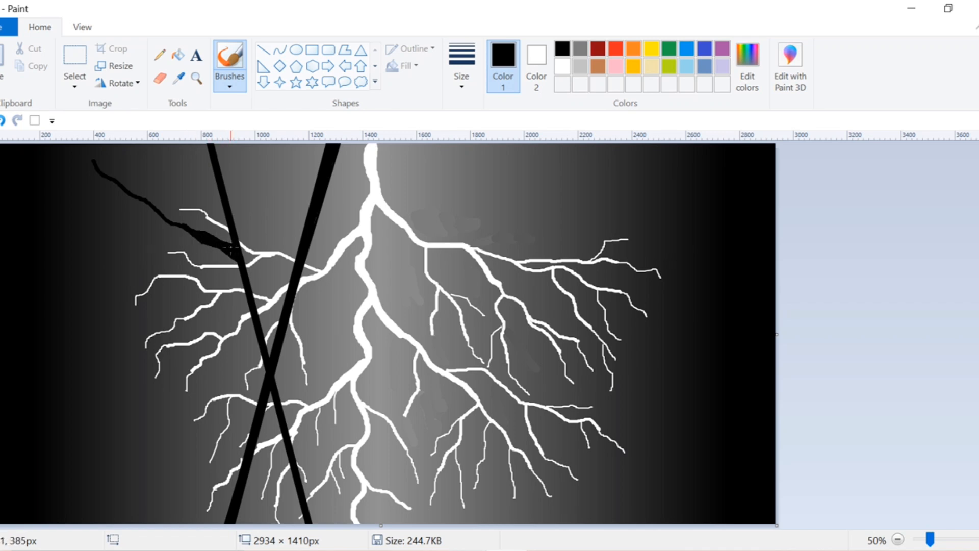
drag(166, 144, 222, 204)
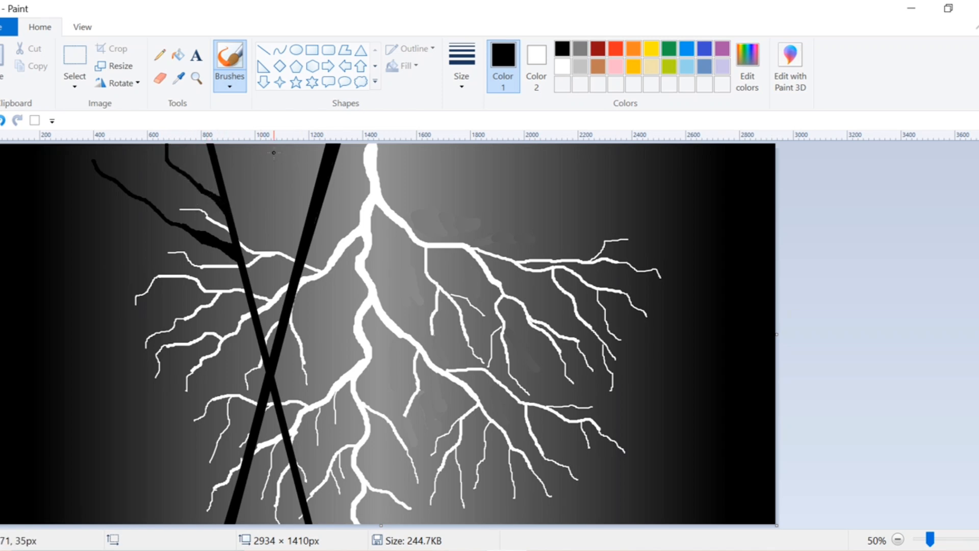
Brush two black branches between the crossing trunks, one on each trunk, and thicken them where they join
drag(273, 146, 254, 294)
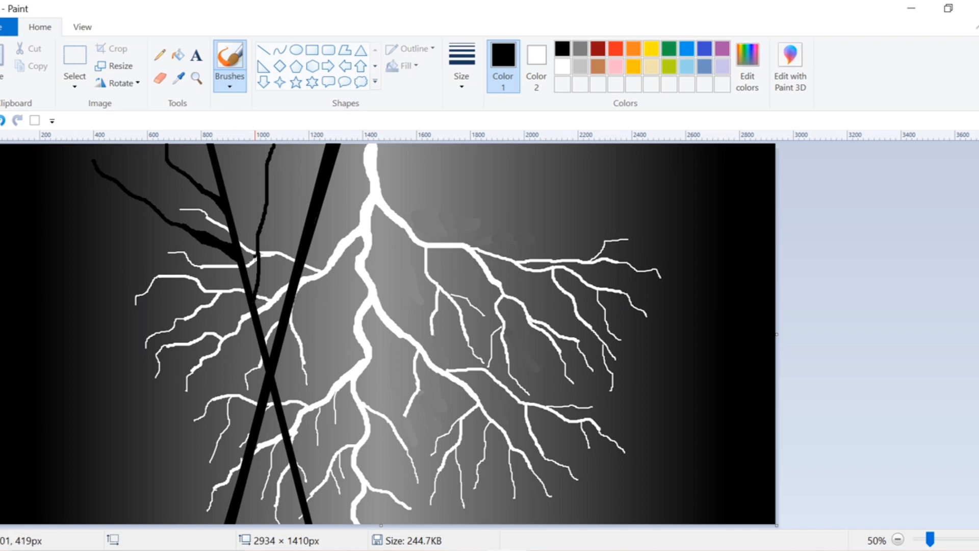
drag(260, 250, 259, 325)
drag(258, 272, 259, 312)
drag(259, 255, 259, 309)
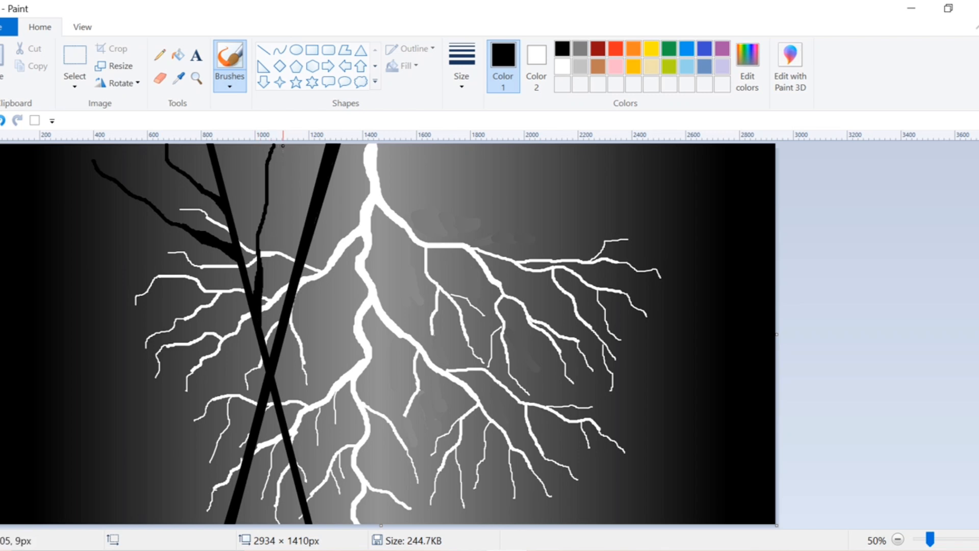
mouse_move(283, 145)
mouse_down()
mouse_move(307, 231)
mouse_move(294, 157)
mouse_move(307, 209)
mouse_up()
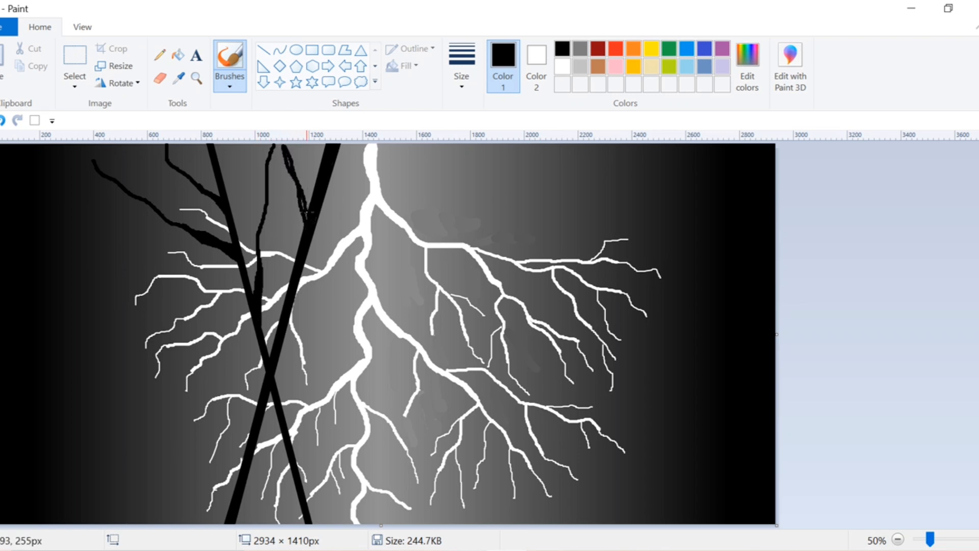
mouse_move(294, 168)
mouse_down()
mouse_move(309, 212)
mouse_move(293, 168)
mouse_up()
Brush a long black branch from the right trunk up across the lightning to the upper edge, with a thickened, filled base
mouse_move(436, 146)
mouse_down()
mouse_move(408, 195)
mouse_move(306, 275)
mouse_move(289, 319)
mouse_up()
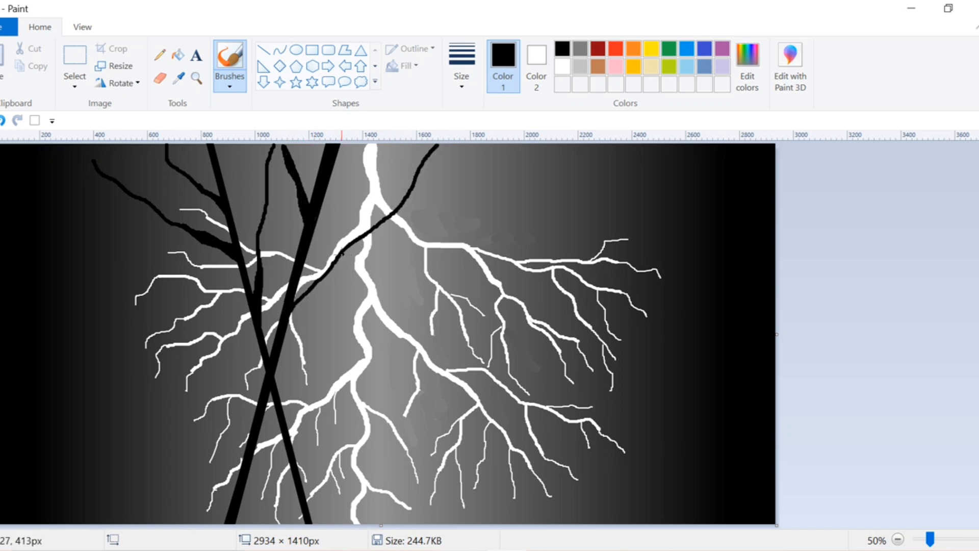
drag(341, 255, 273, 352)
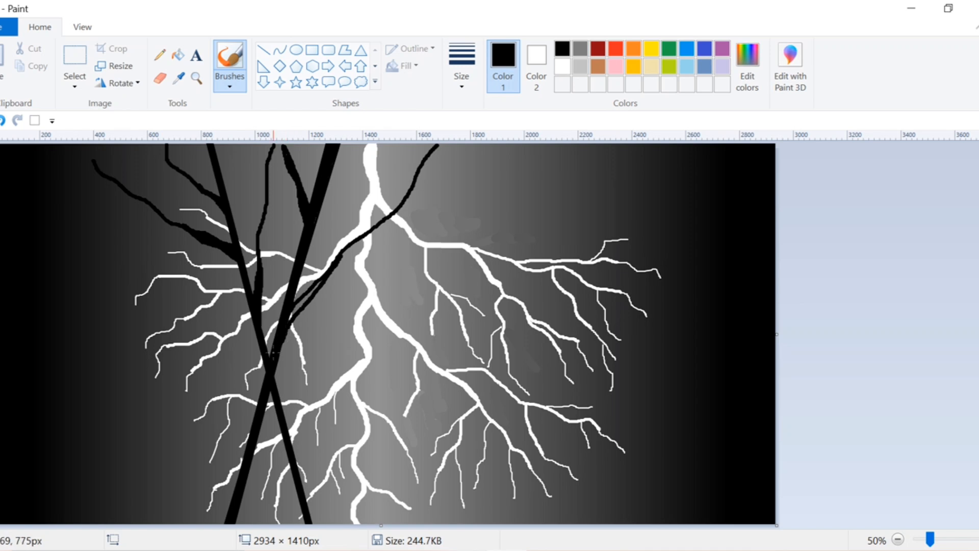
mouse_move(342, 257)
mouse_down()
mouse_move(349, 243)
mouse_move(290, 314)
mouse_up()
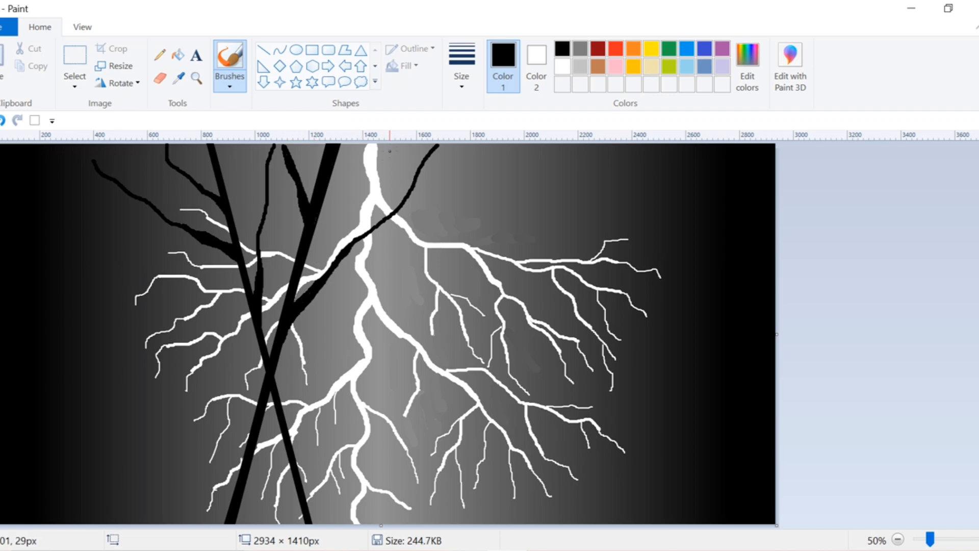
Add thin black twigs to the tree's left, middle and right branches
drag(399, 154, 374, 223)
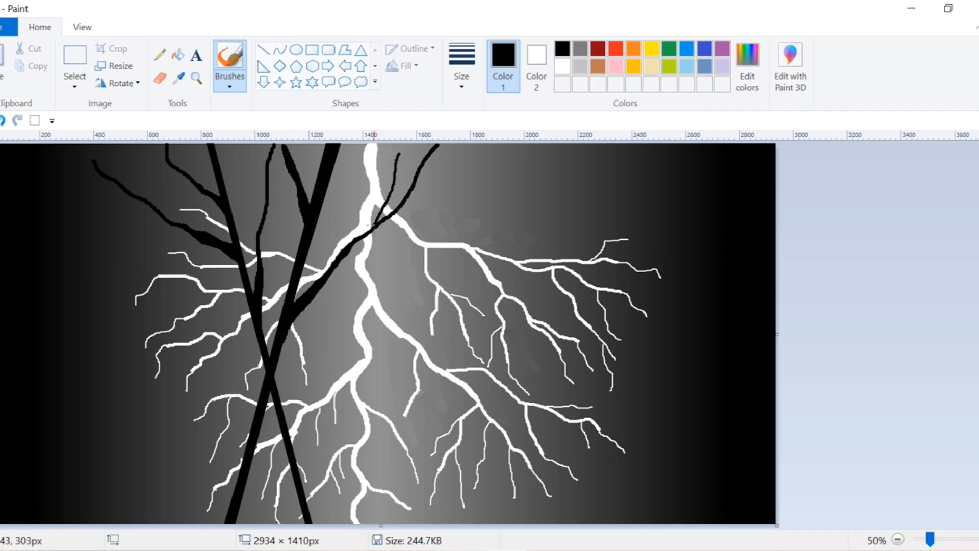
drag(131, 155, 156, 209)
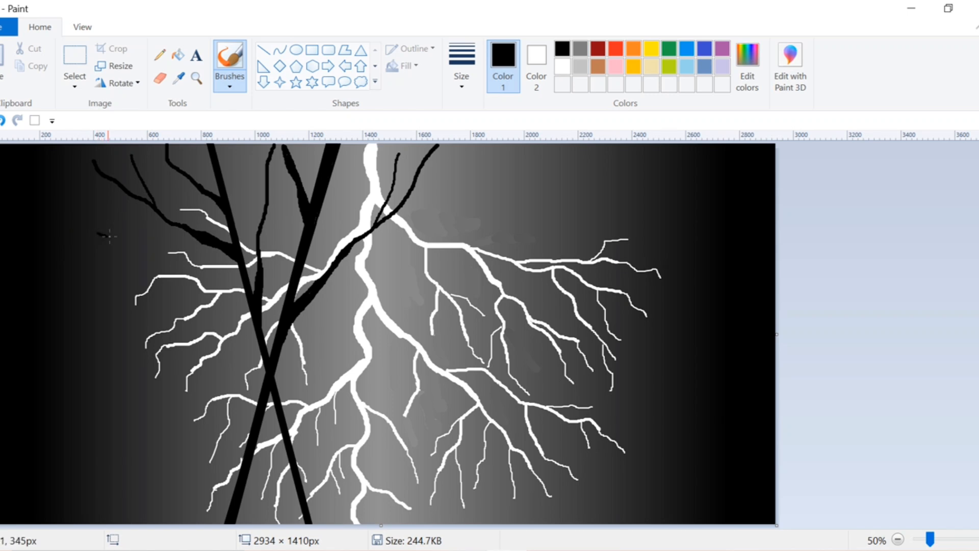
drag(109, 236, 199, 236)
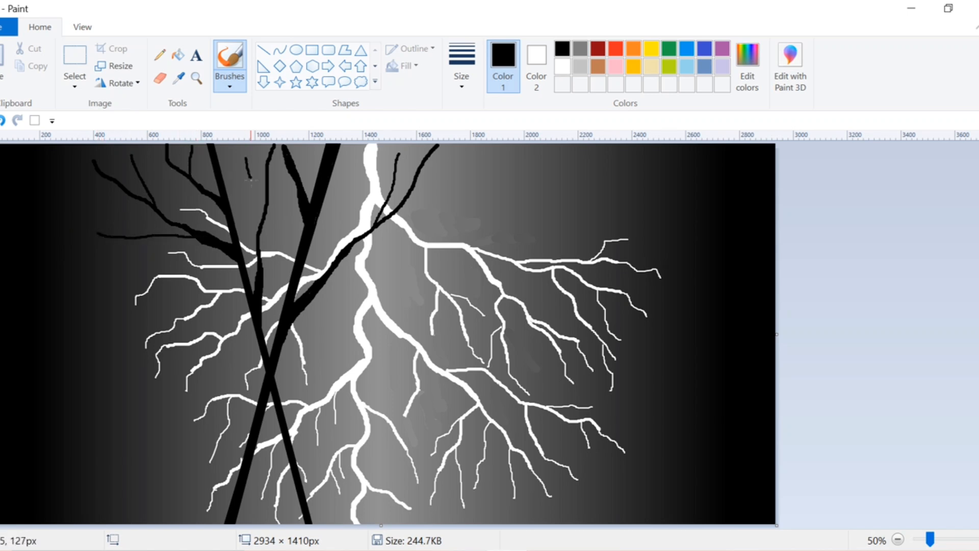
drag(250, 179, 262, 265)
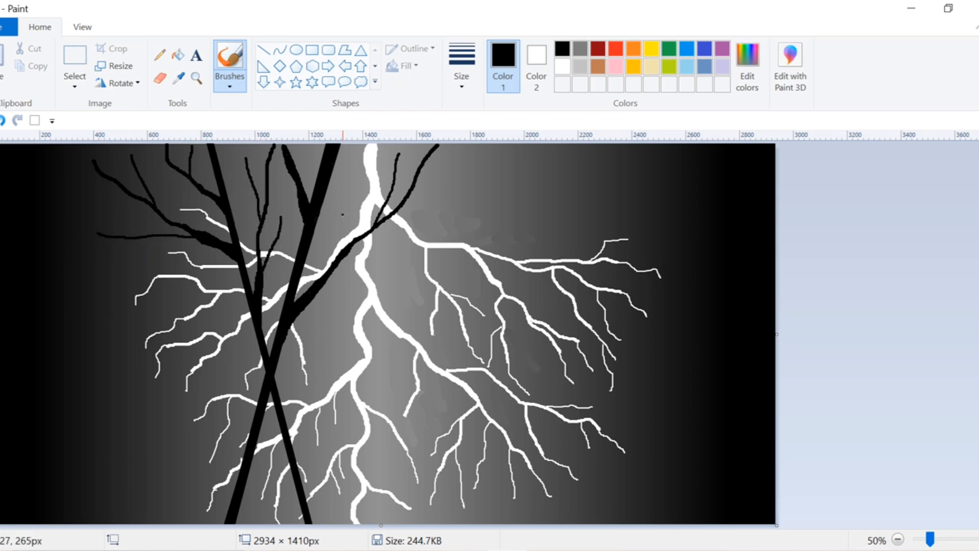
drag(378, 261, 329, 270)
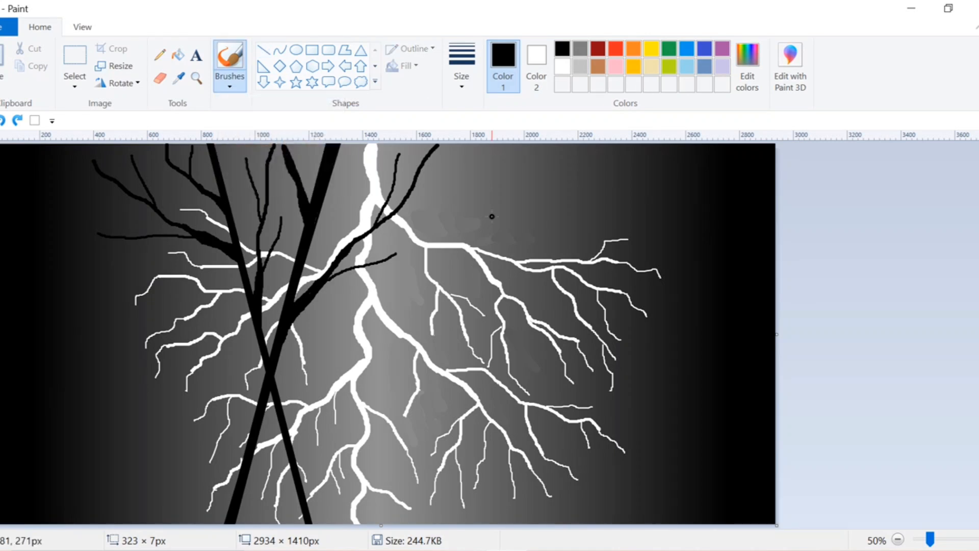
Paint an uneven black ground strip along the canvas's lower edge and fill it solid beneath
click(107, 494)
mouse_move(41, 501)
mouse_down()
mouse_move(329, 505)
mouse_move(362, 519)
mouse_move(711, 494)
mouse_up()
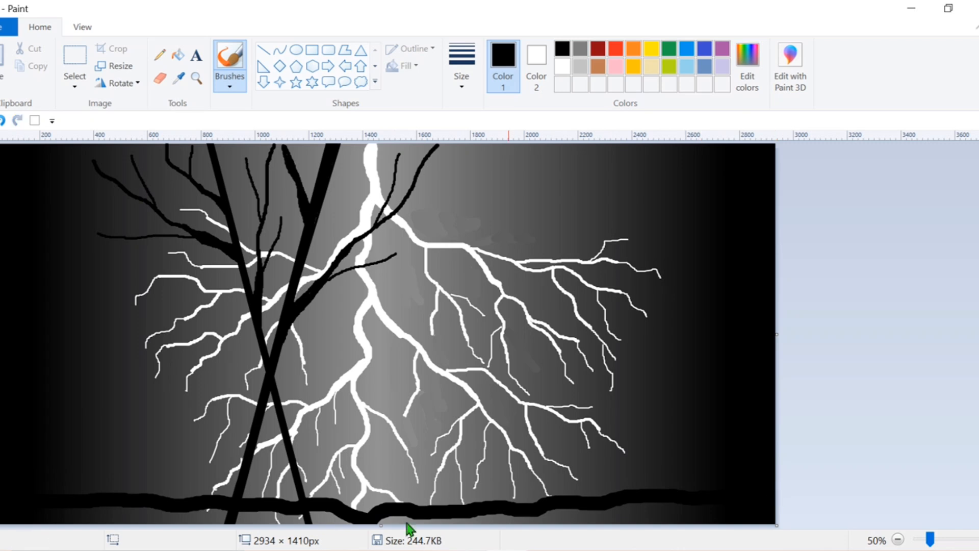
mouse_move(387, 519)
mouse_down()
mouse_move(602, 526)
mouse_move(692, 512)
mouse_up()
mouse_move(74, 512)
mouse_down()
mouse_move(328, 520)
mouse_move(172, 506)
mouse_up()
drag(5, 517, 119, 521)
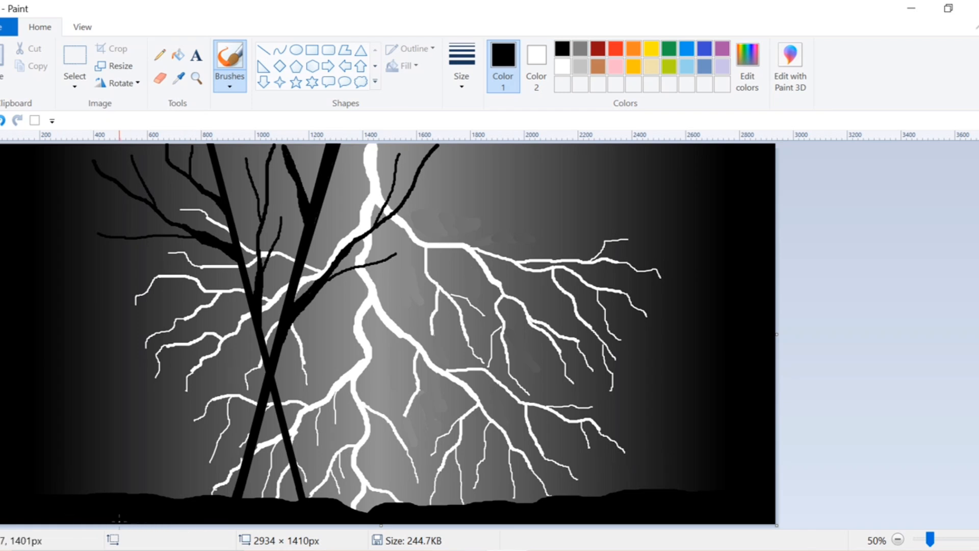
Draw a house roof left of the tree with thinner black lines: a horizontal ridge and two slopes from its right end
click(264, 49)
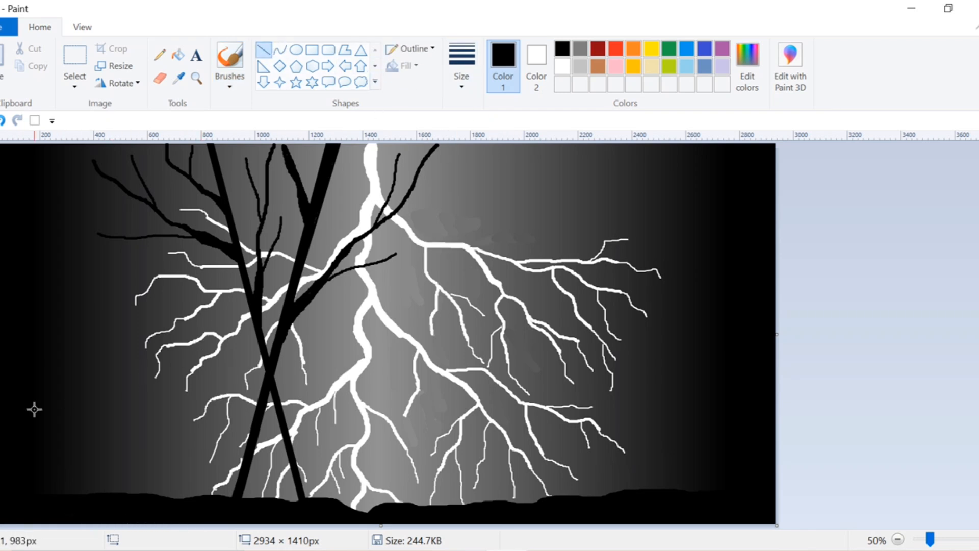
drag(34, 410, 138, 417)
key(ctrl+z)
click(462, 66)
click(474, 200)
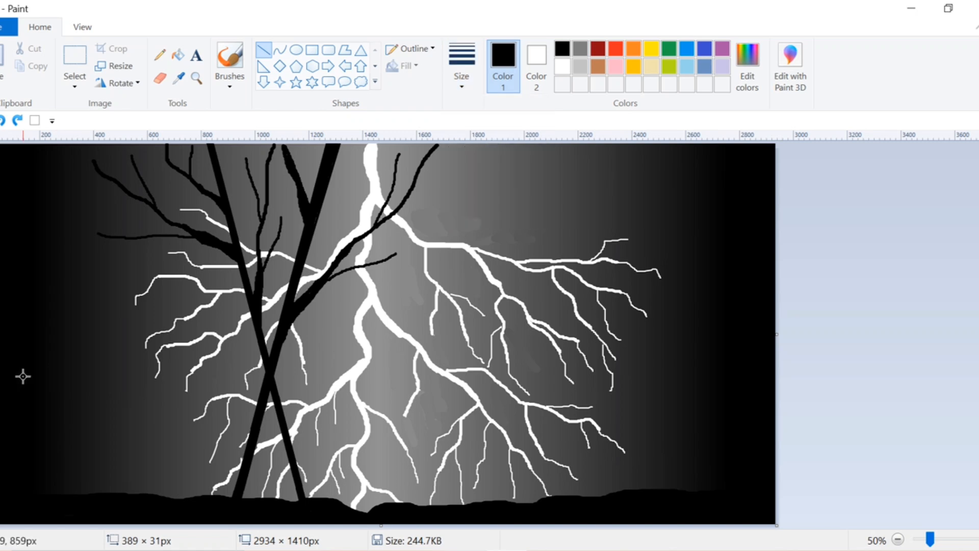
drag(39, 386, 131, 447)
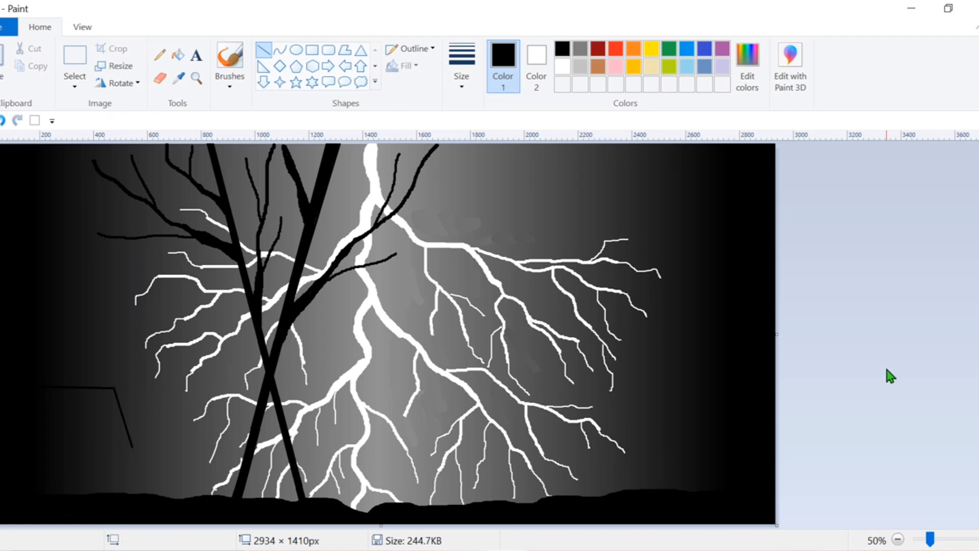
drag(113, 388, 194, 447)
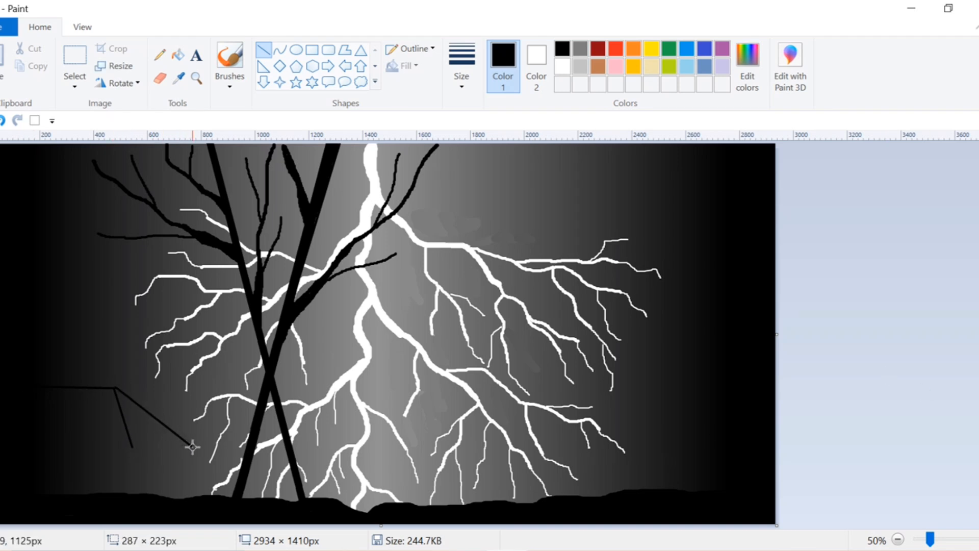
click(930, 424)
Join the lower ends of the roof slopes with a black line and draw two vertical wall edges down to the ground
drag(132, 445, 191, 449)
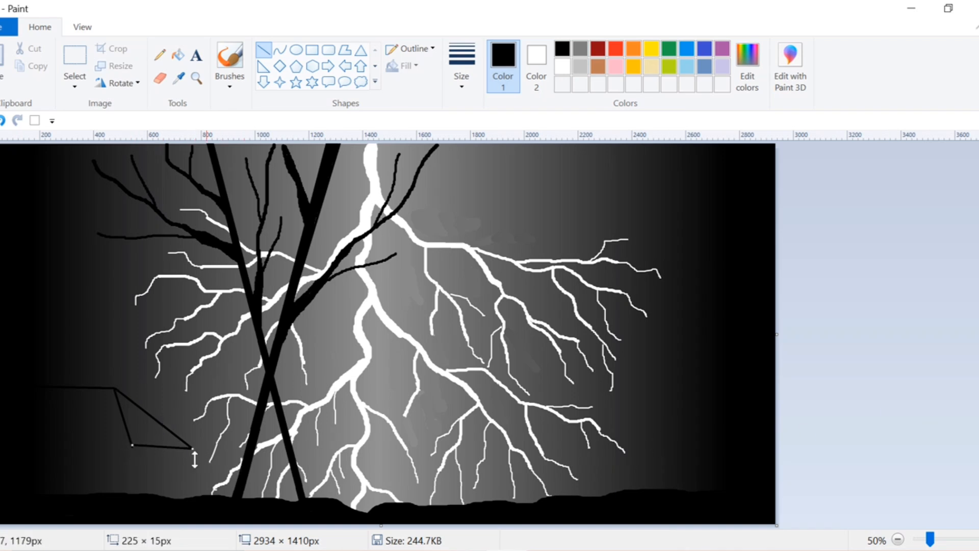
drag(132, 445, 134, 447)
click(864, 403)
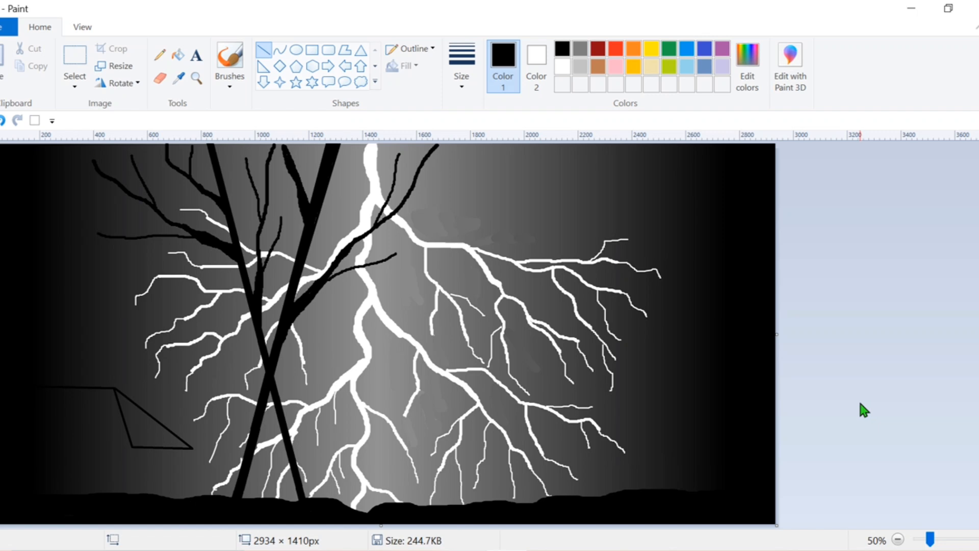
drag(132, 445, 134, 499)
click(138, 446)
drag(190, 448, 194, 505)
click(897, 404)
Brush the house's long side and roof solid black, up to the left edge of the gable wall
click(230, 57)
mouse_move(43, 397)
mouse_down()
mouse_move(107, 396)
mouse_move(109, 490)
mouse_move(94, 486)
mouse_move(101, 428)
mouse_move(46, 404)
mouse_move(95, 406)
mouse_move(44, 417)
mouse_move(95, 422)
mouse_move(60, 441)
mouse_move(89, 442)
mouse_move(32, 472)
mouse_move(96, 479)
mouse_up()
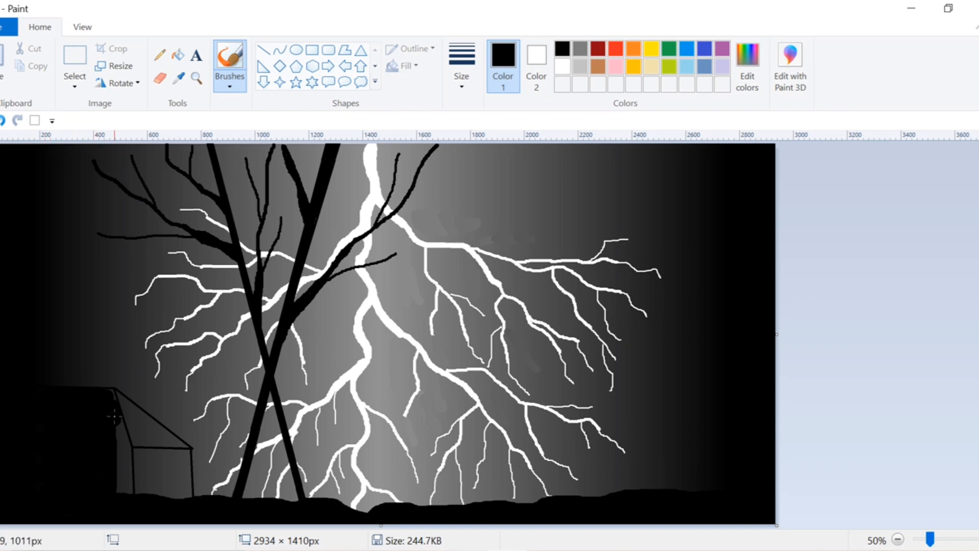
drag(117, 424, 126, 490)
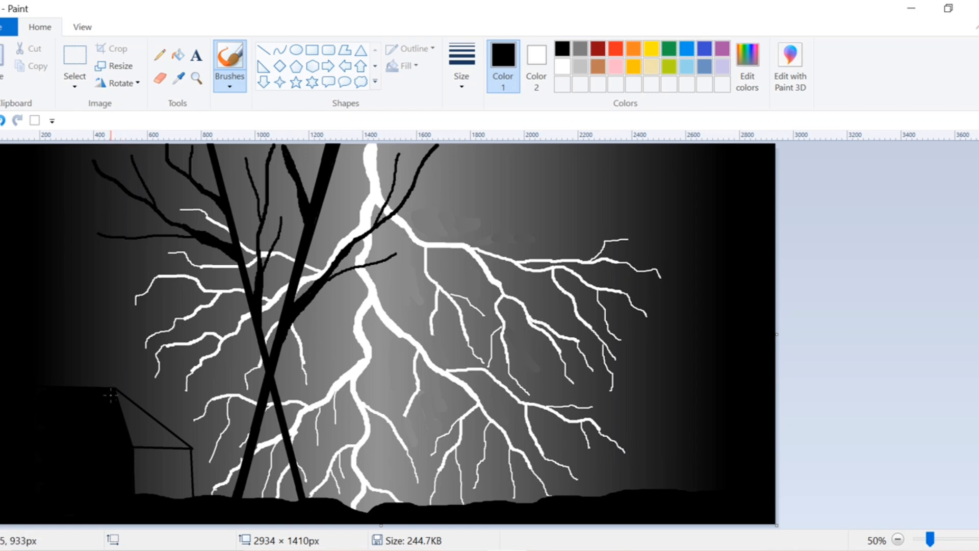
Set the drawing color to light gray for painting the house's gable end
click(178, 55)
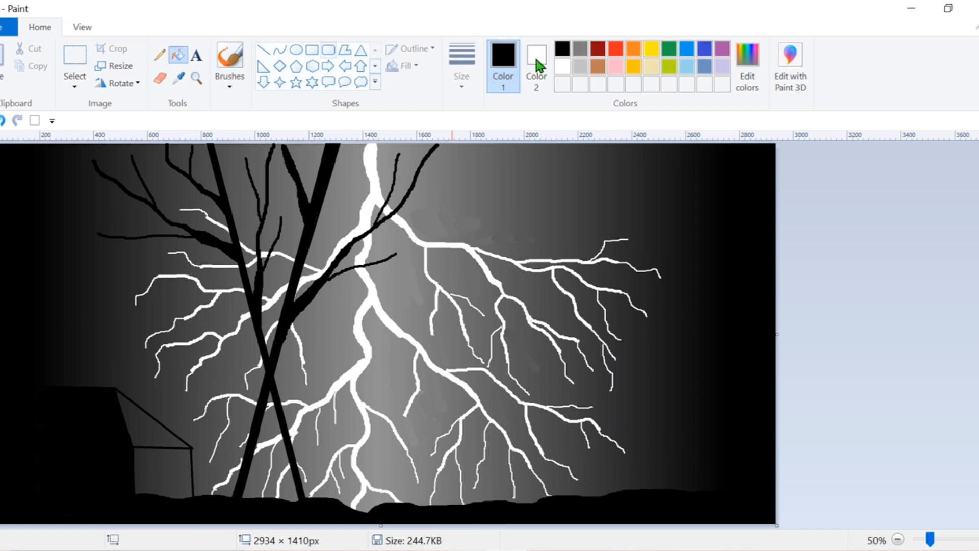
click(580, 67)
click(148, 420)
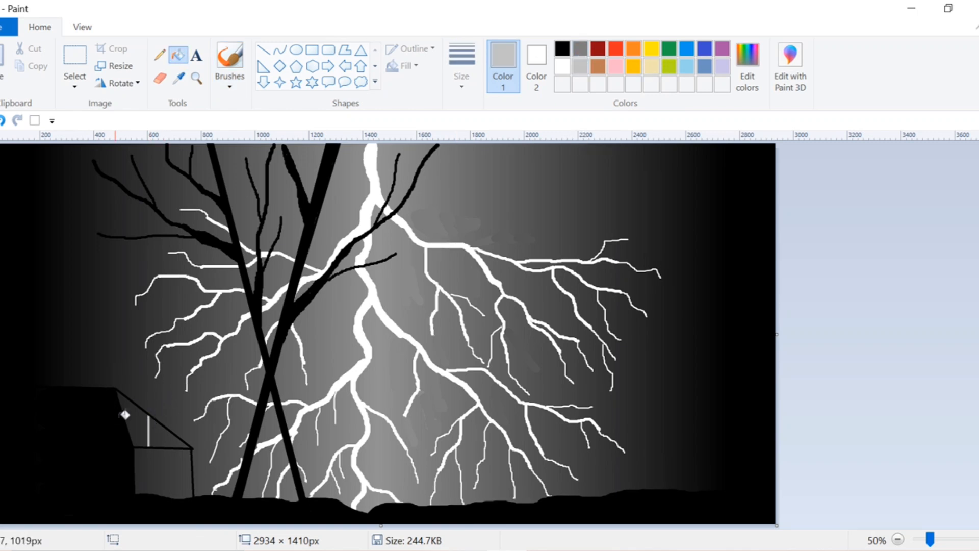
click(229, 57)
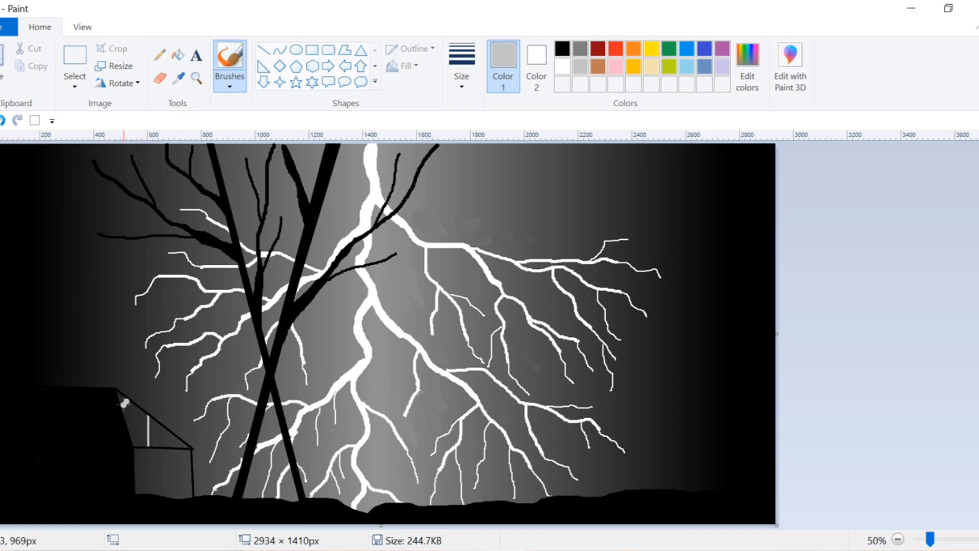
mouse_move(127, 409)
mouse_down()
mouse_move(163, 437)
mouse_move(133, 405)
mouse_move(171, 439)
mouse_up()
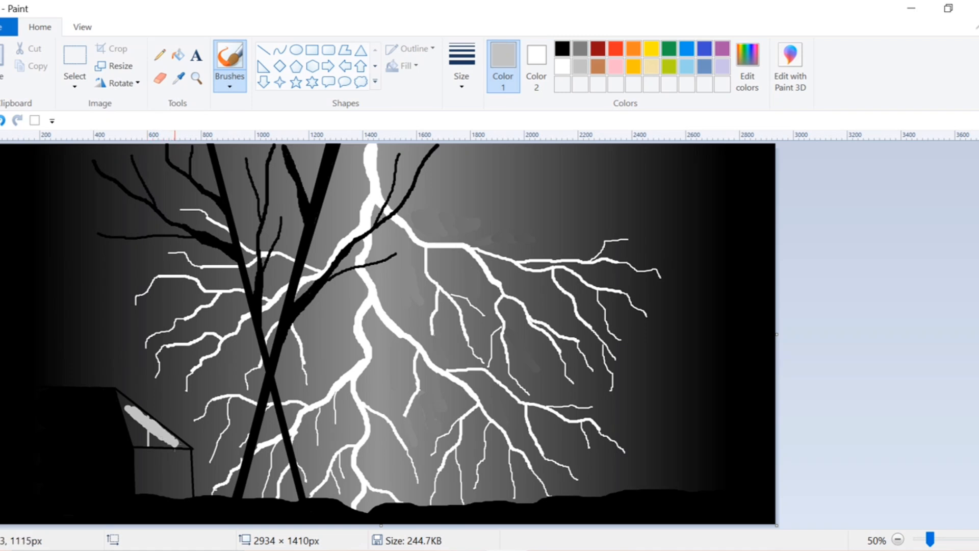
drag(122, 393, 132, 409)
click(6, 121)
click(6, 121)
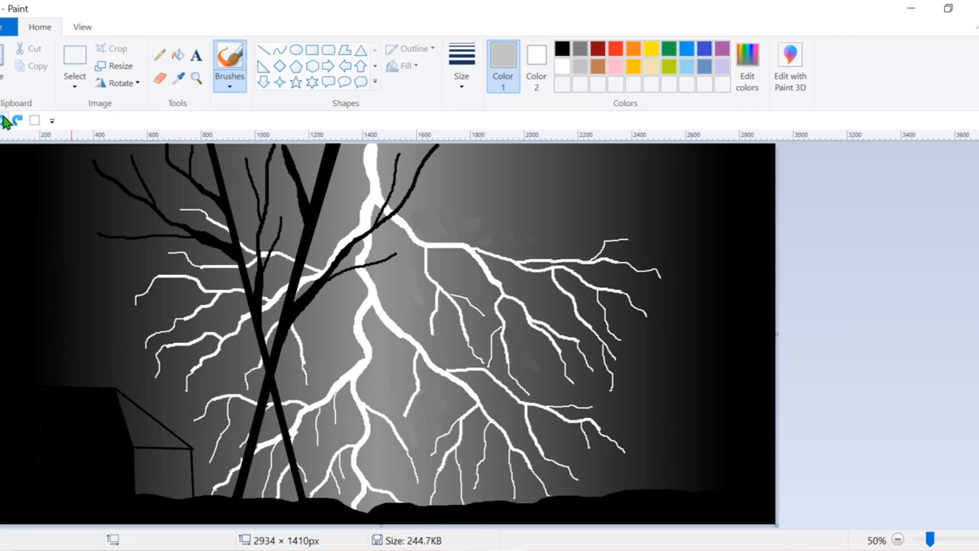
Outline the inside of the house's gable triangle with three straight light gray lines along its black edges
click(262, 49)
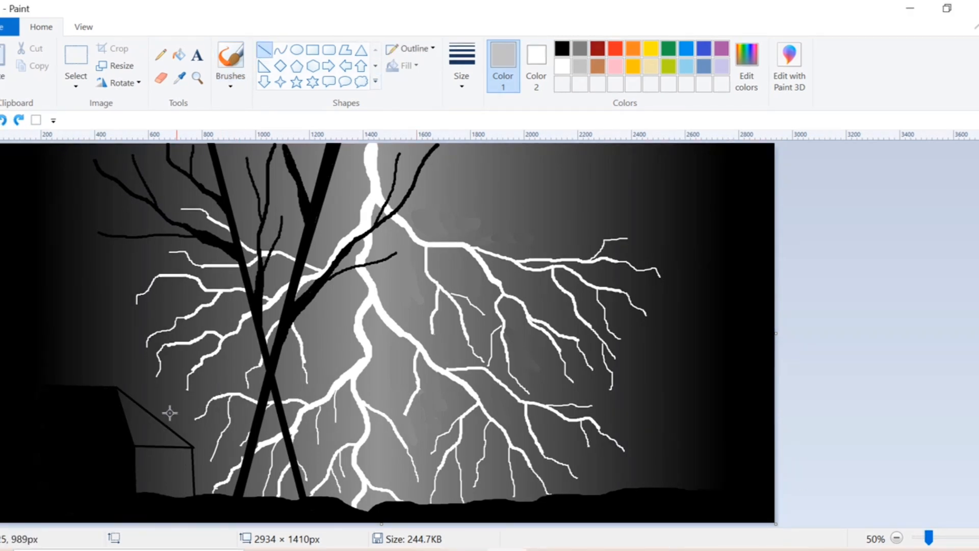
drag(117, 390, 174, 434)
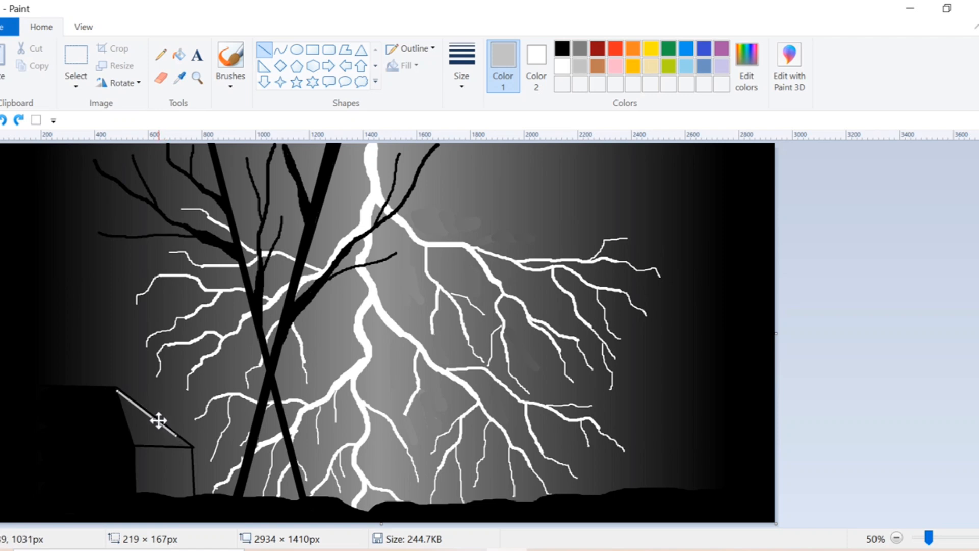
click(220, 335)
click(5, 121)
mouse_move(120, 394)
mouse_down()
mouse_move(136, 445)
mouse_move(117, 392)
mouse_up()
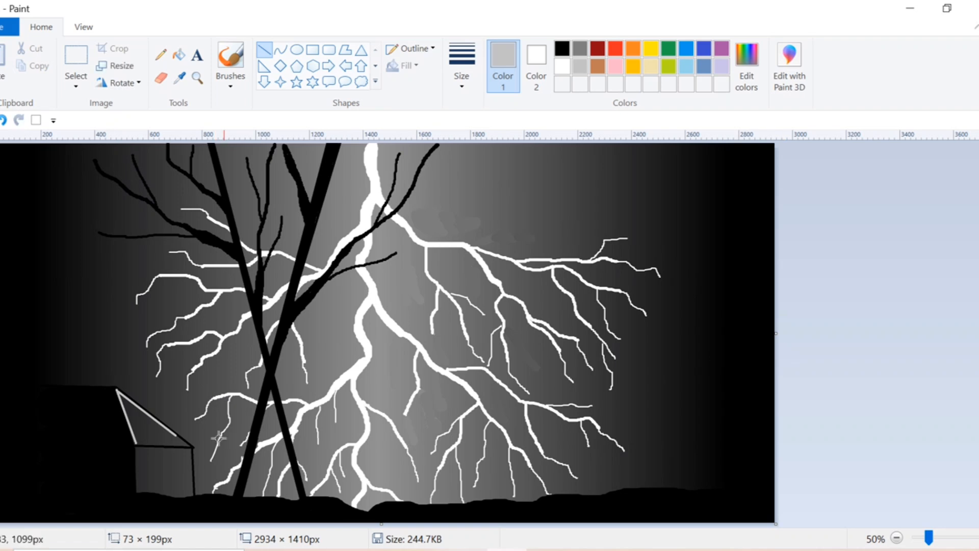
drag(180, 436, 187, 444)
click(3, 121)
click(817, 401)
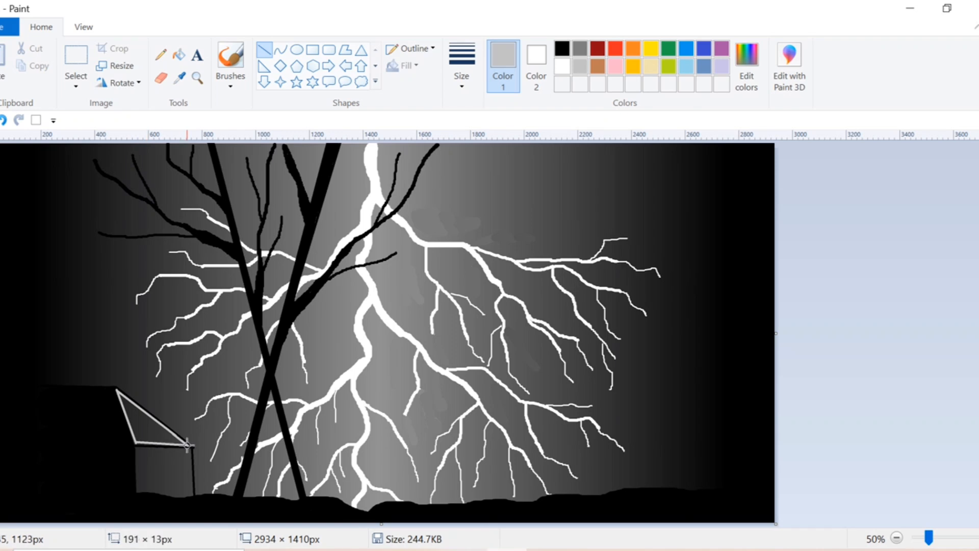
Brush the inside of the gable triangle solid light gray, keeping the black roof edges
click(230, 56)
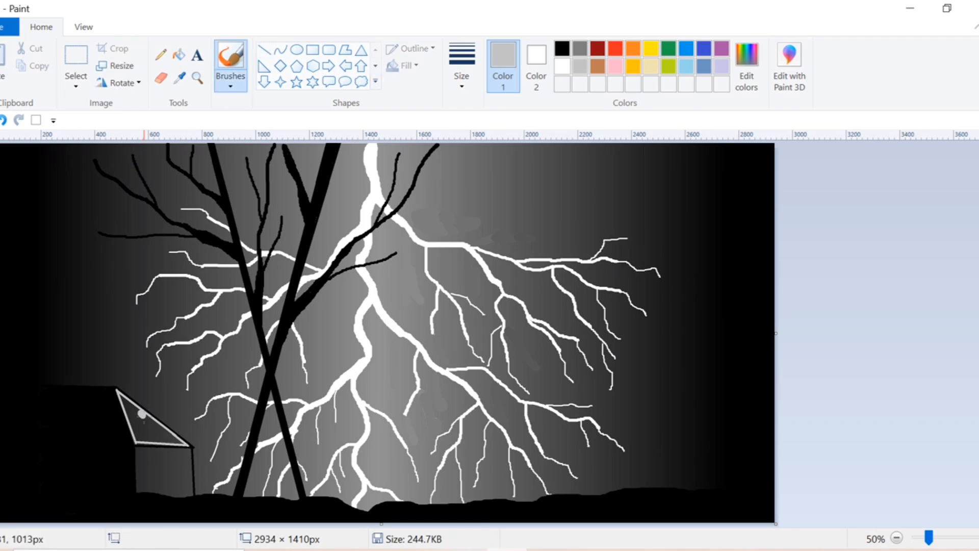
drag(142, 413, 163, 437)
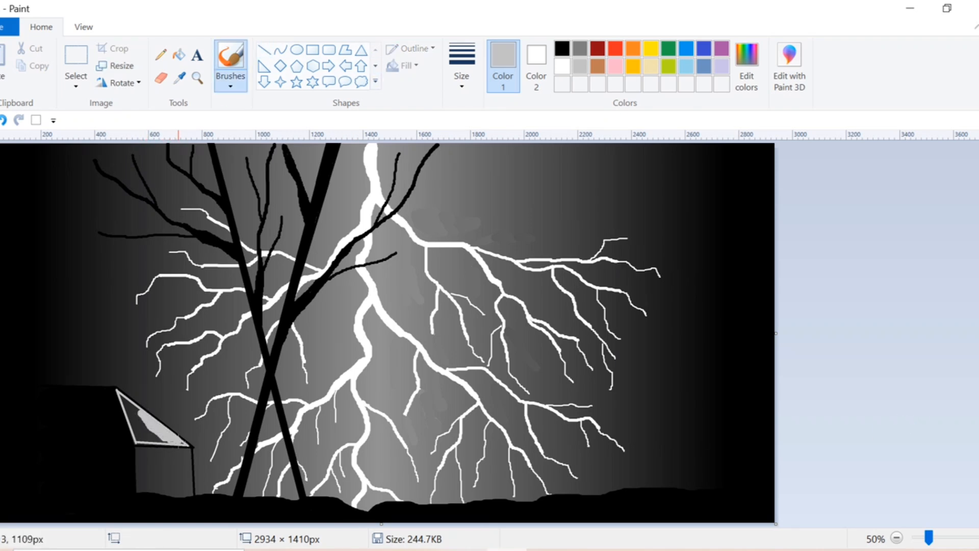
mouse_move(121, 390)
mouse_down()
mouse_move(140, 412)
mouse_move(137, 435)
mouse_move(155, 433)
mouse_up()
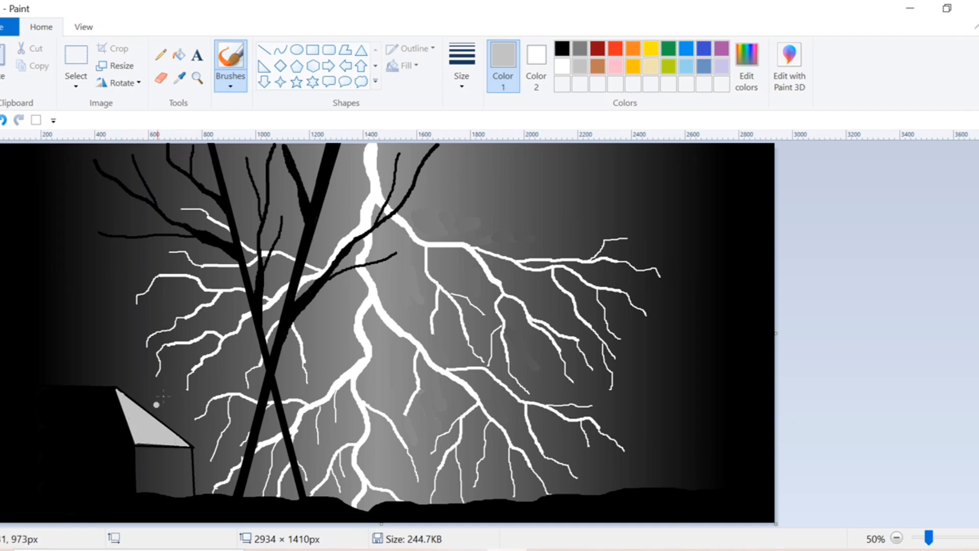
Draw straight light gray lines inside the top and both side edges of the wall below the gable
click(265, 50)
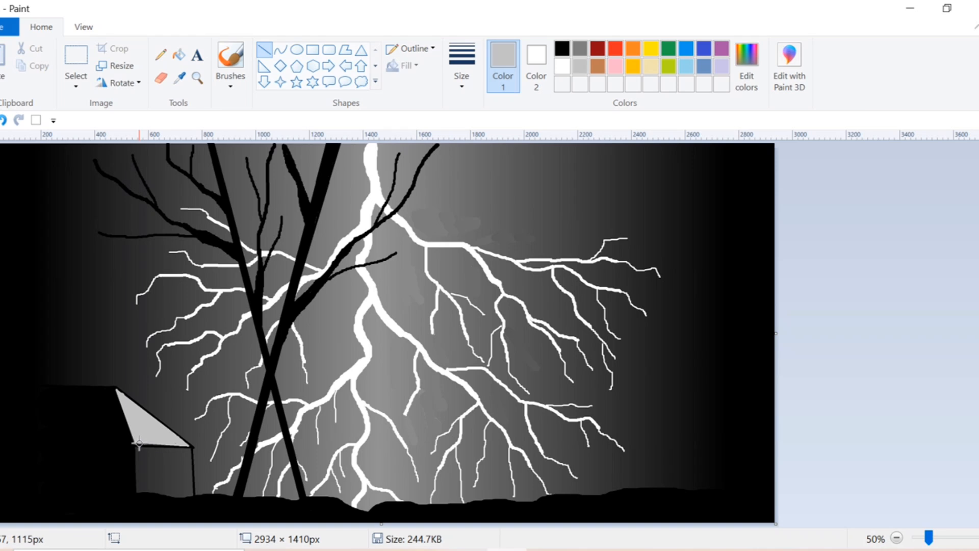
drag(139, 443, 137, 493)
click(856, 410)
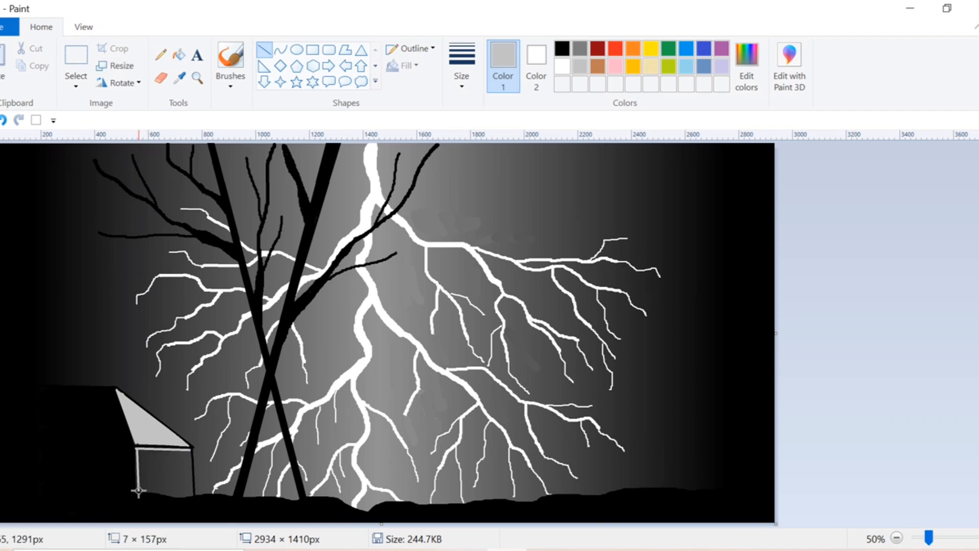
click(889, 462)
drag(188, 449, 191, 492)
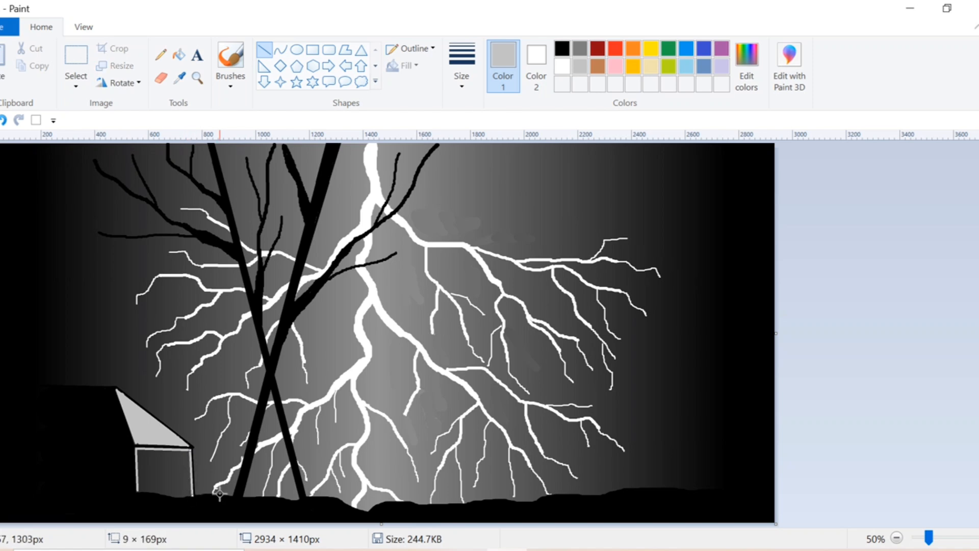
click(804, 297)
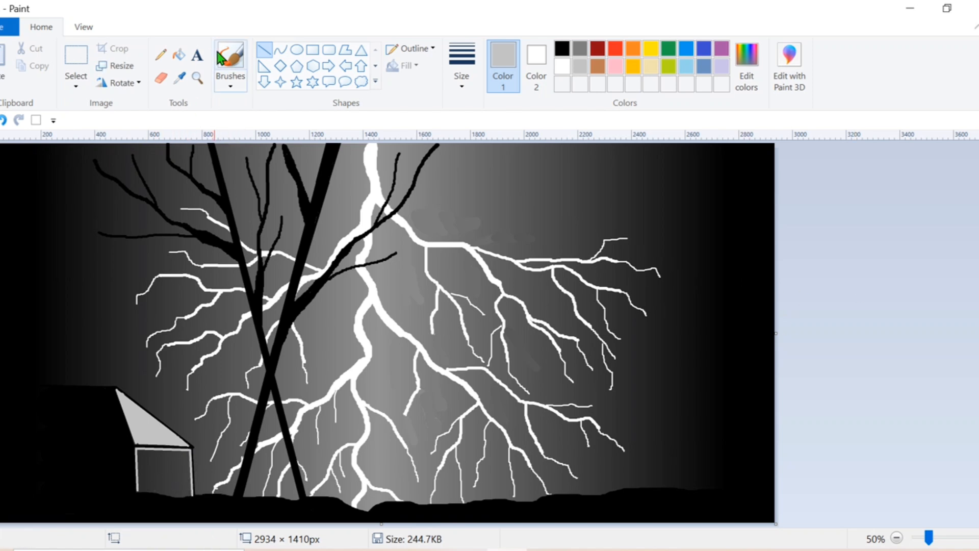
Brush the wall below the gable solid light gray down to the ground
click(230, 59)
mouse_move(138, 450)
mouse_down()
mouse_move(183, 455)
mouse_move(142, 455)
mouse_move(184, 458)
mouse_move(185, 487)
mouse_move(178, 458)
mouse_move(153, 454)
mouse_up()
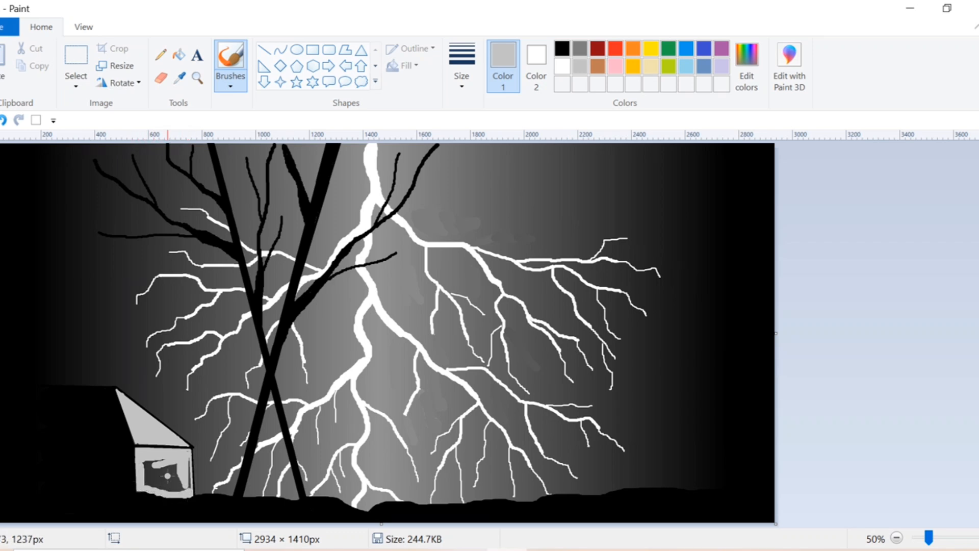
mouse_move(166, 459)
mouse_down()
mouse_move(149, 470)
mouse_move(156, 477)
mouse_move(152, 467)
mouse_move(172, 481)
mouse_up()
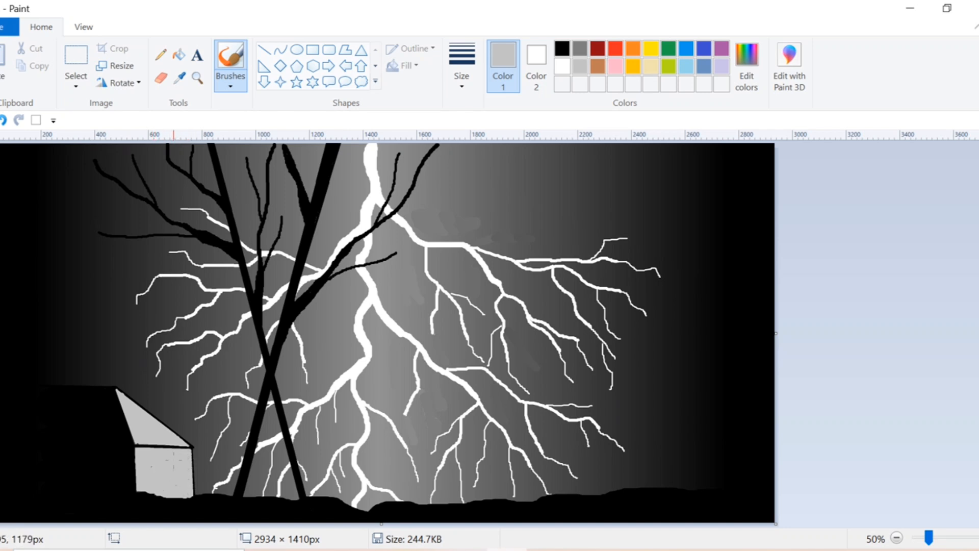
click(280, 49)
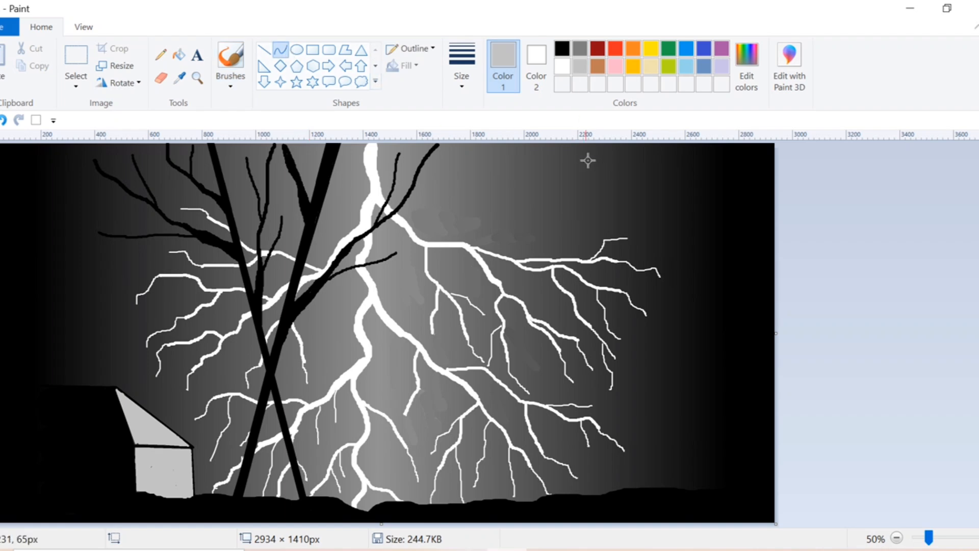
mouse_move(673, 147)
mouse_down()
mouse_move(588, 444)
mouse_move(484, 501)
mouse_up()
drag(673, 148, 679, 137)
click(3, 120)
Draw a black curve about 697 × 1339 px from the canvas's upper right edge down to the ground, bowed outward to the right
click(563, 50)
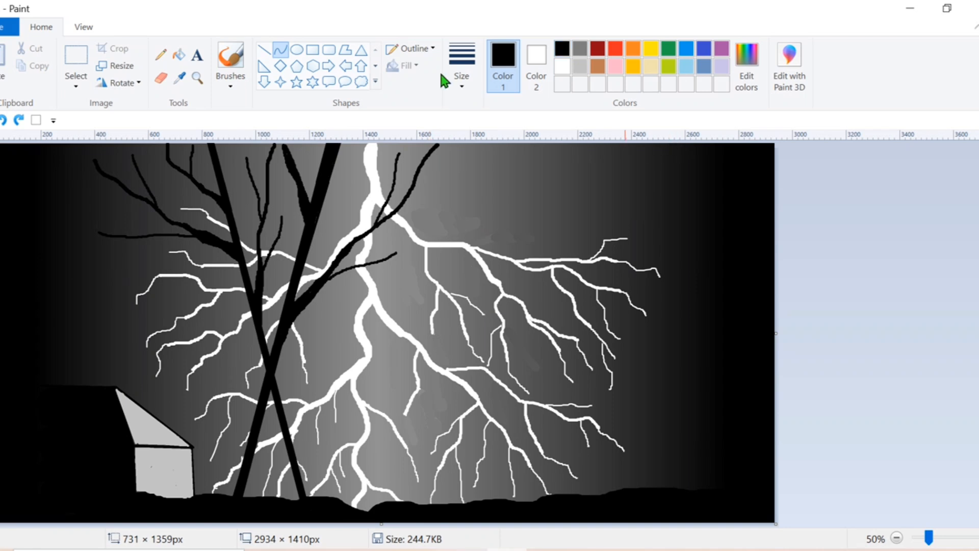
click(453, 78)
click(502, 206)
mouse_move(668, 144)
mouse_down()
mouse_move(535, 427)
mouse_move(484, 501)
mouse_up()
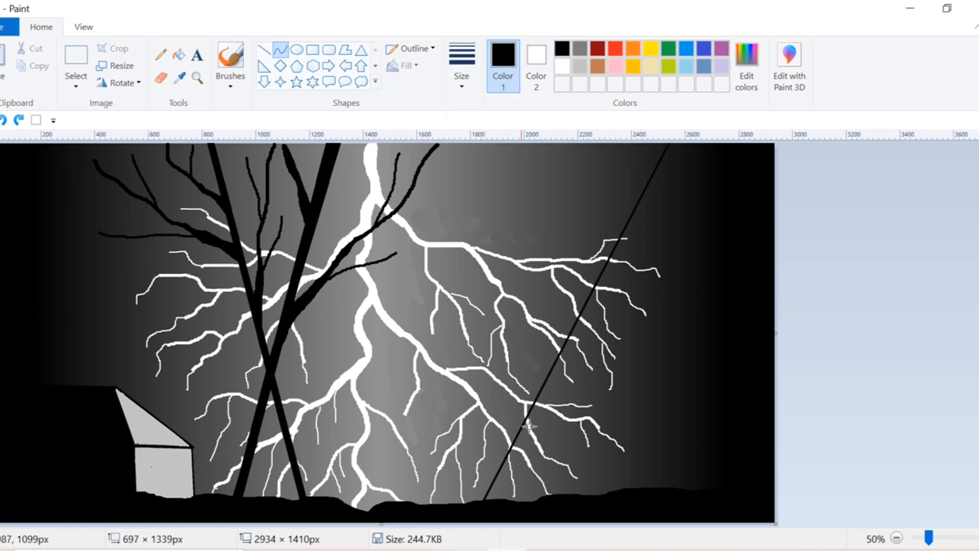
drag(579, 324, 655, 351)
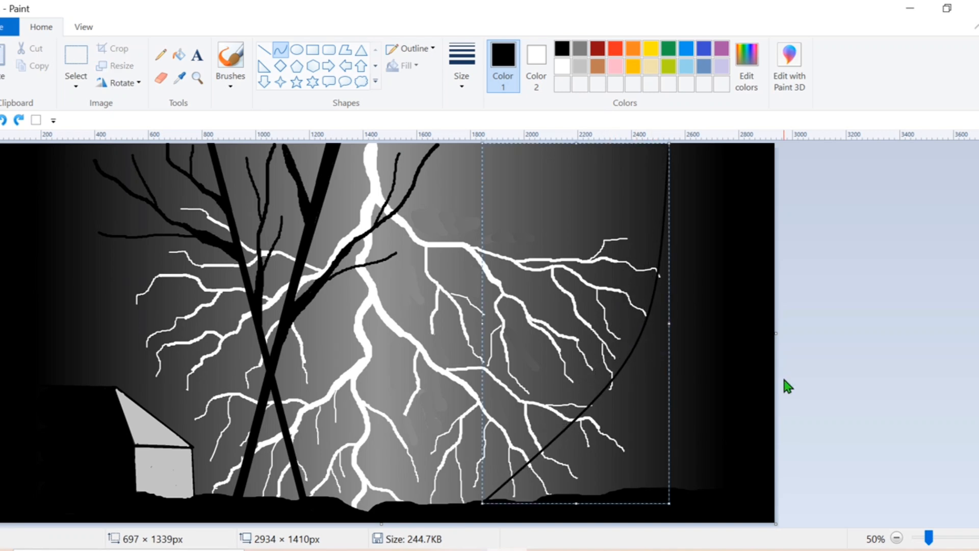
Thicken the black curve into a tree trunk about as wide as the left tree's trunks
key(ctrl+plus)
key(ctrl+plus)
key(ctrl+plus)
key(ctrl+plus)
key(ctrl+plus)
key(ctrl+plus)
key(ctrl+plus)
key(ctrl+plus)
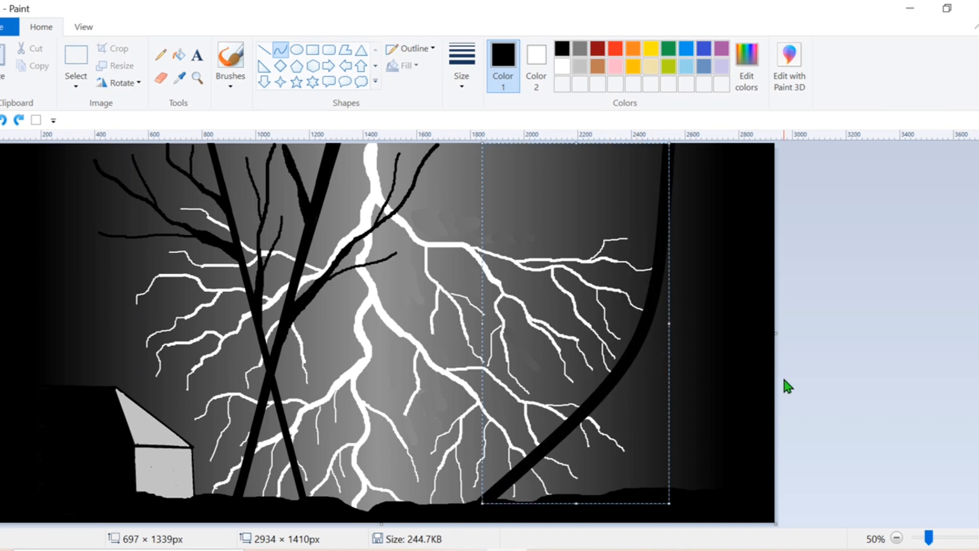
click(787, 386)
Flare the bases of the curved right trunk and the left tree's two trunks into the ground with black brush strokes
click(231, 58)
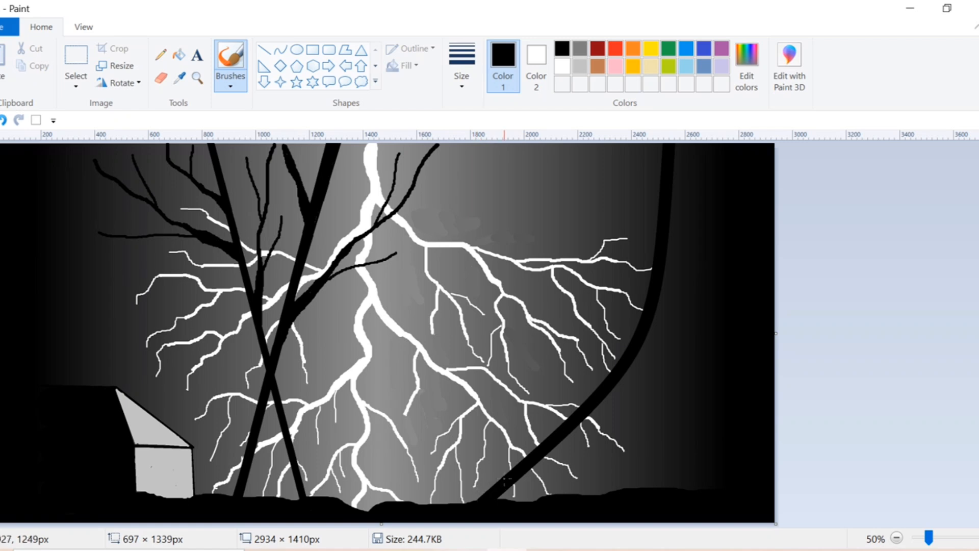
drag(507, 479, 469, 502)
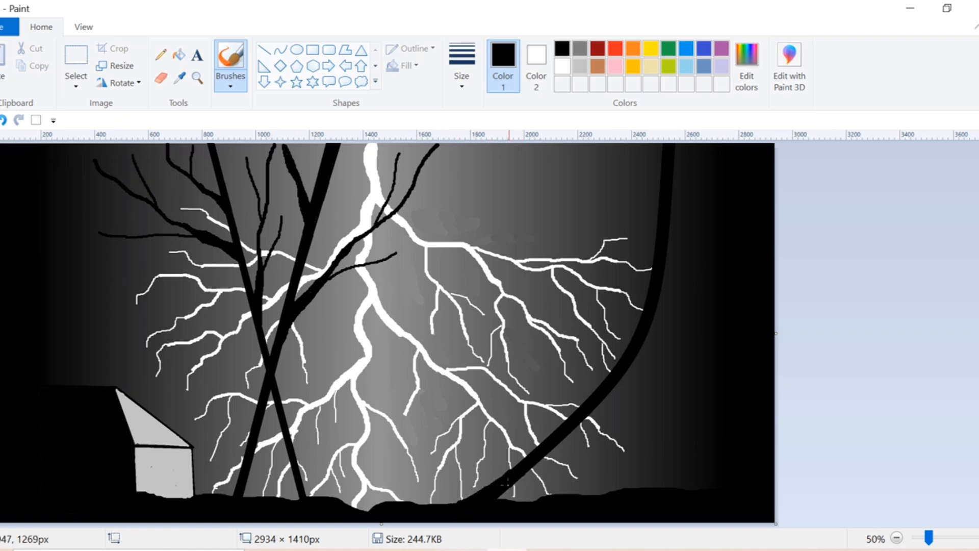
drag(516, 472, 509, 496)
mouse_move(291, 462)
mouse_down()
mouse_move(294, 505)
mouse_move(294, 466)
mouse_move(310, 493)
mouse_up()
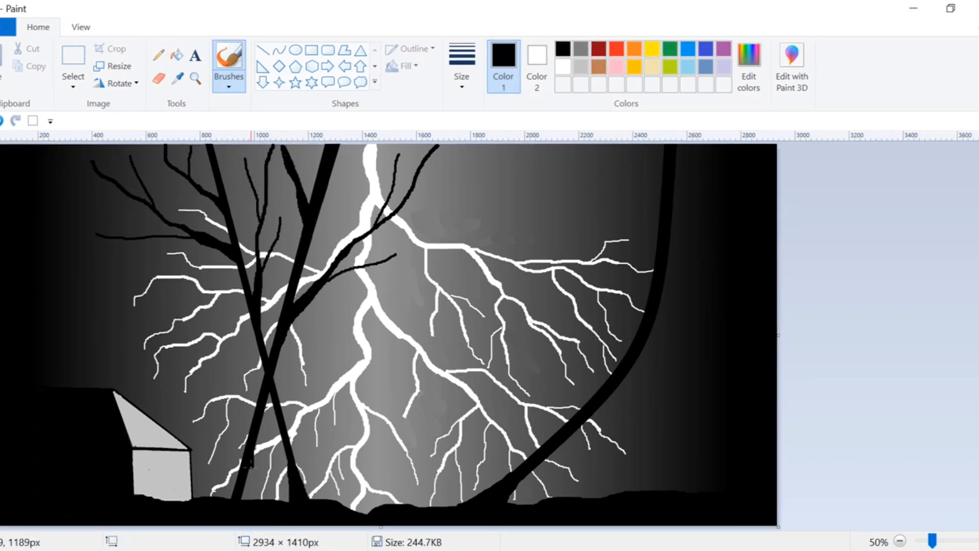
drag(248, 464, 243, 494)
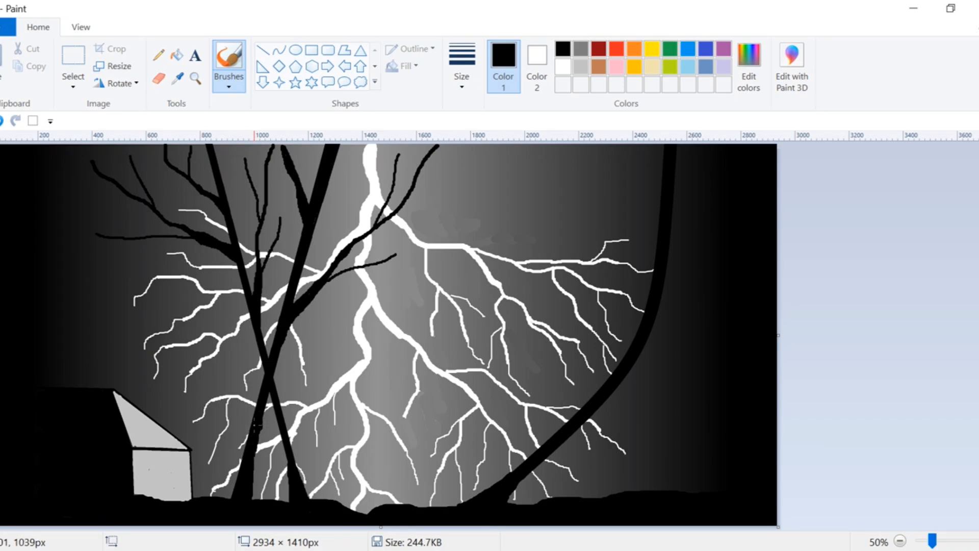
drag(254, 426, 224, 498)
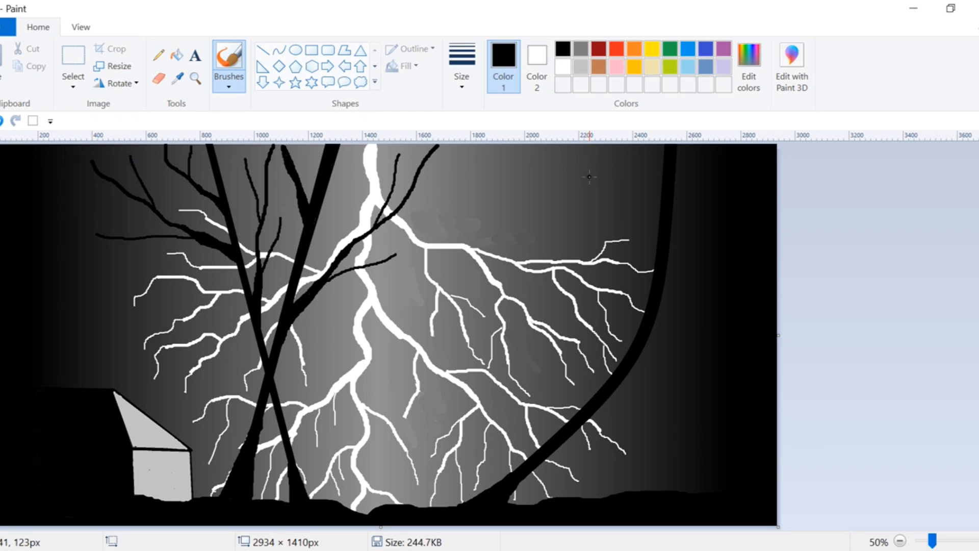
Brush thin black branches onto the right tree: a forked branch and a single one left of the trunk, and one on its right
drag(588, 179, 642, 315)
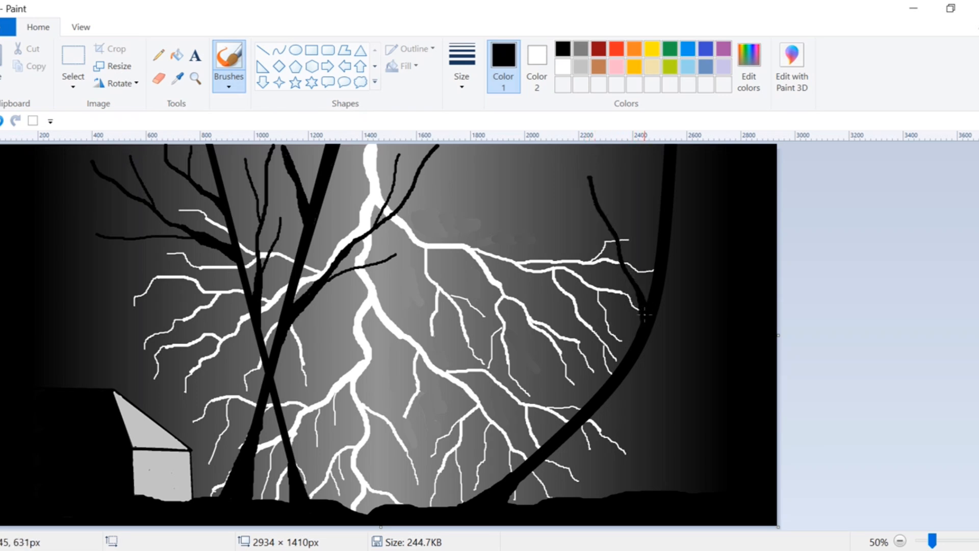
drag(623, 164, 613, 228)
key(ctrl+z)
drag(615, 165, 609, 217)
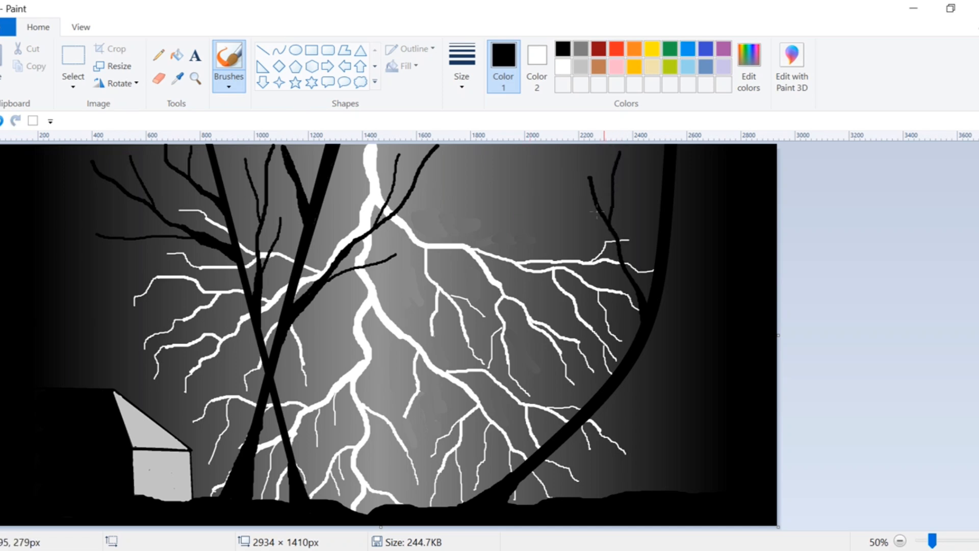
mouse_move(547, 166)
mouse_down()
mouse_move(565, 193)
mouse_move(595, 206)
mouse_up()
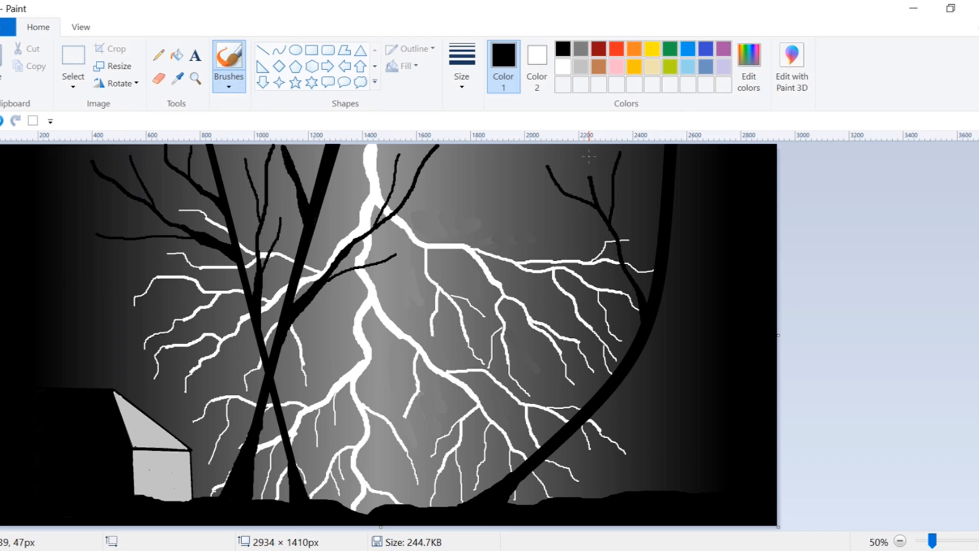
key(ctrl+z)
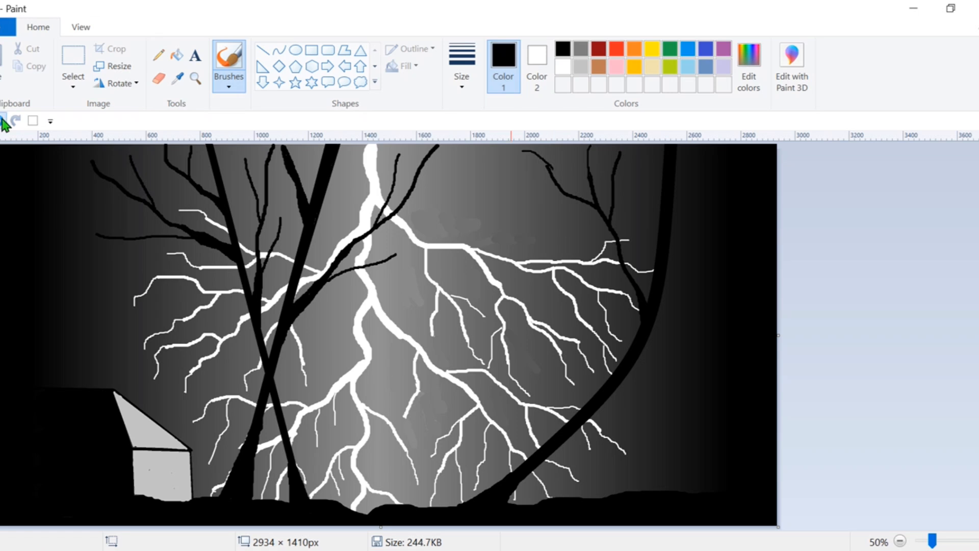
key(ctrl+z)
drag(528, 151, 552, 168)
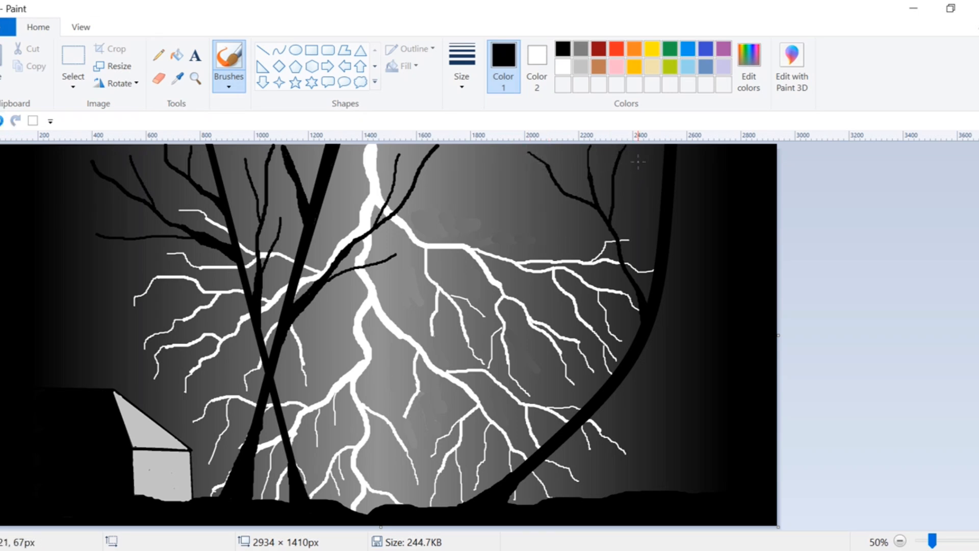
drag(634, 161, 655, 221)
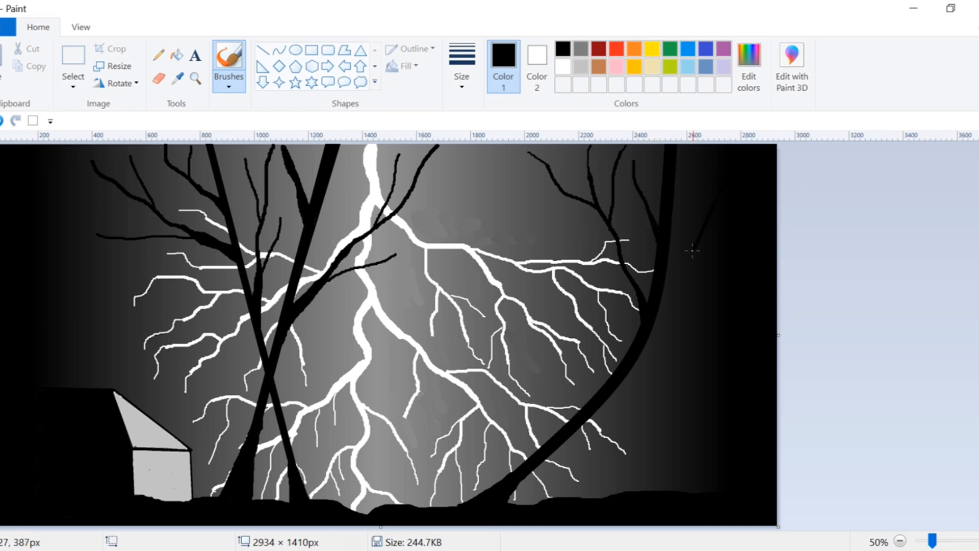
drag(691, 251, 654, 315)
Trace fine white highlights along the edges of the left tree's trunks and branches with the Pencil at its thinnest size
click(159, 52)
click(560, 66)
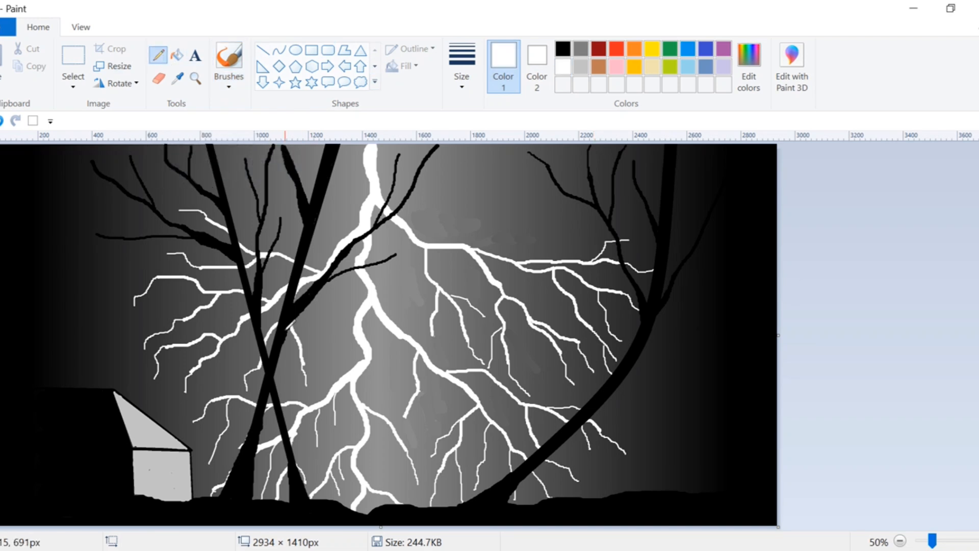
click(461, 85)
click(461, 105)
drag(333, 159, 294, 294)
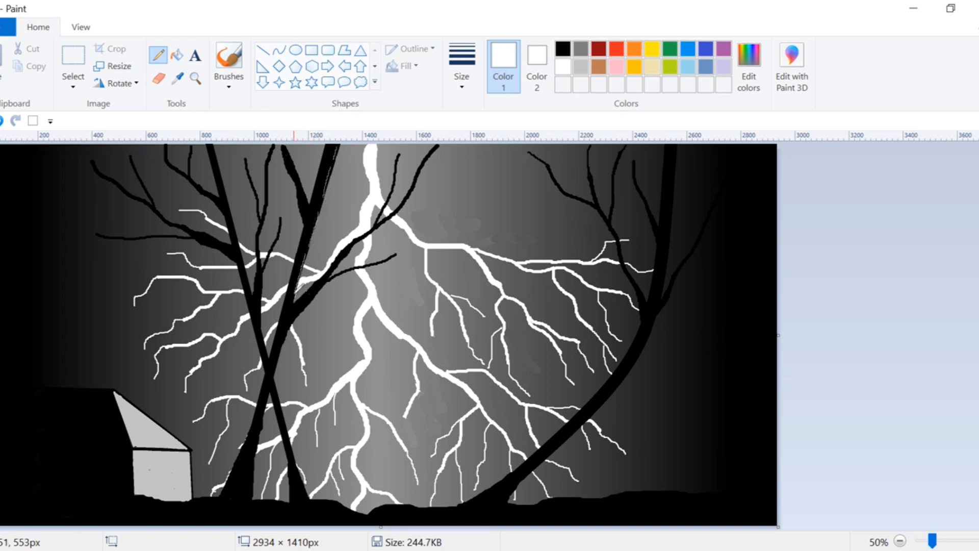
drag(342, 249, 320, 292)
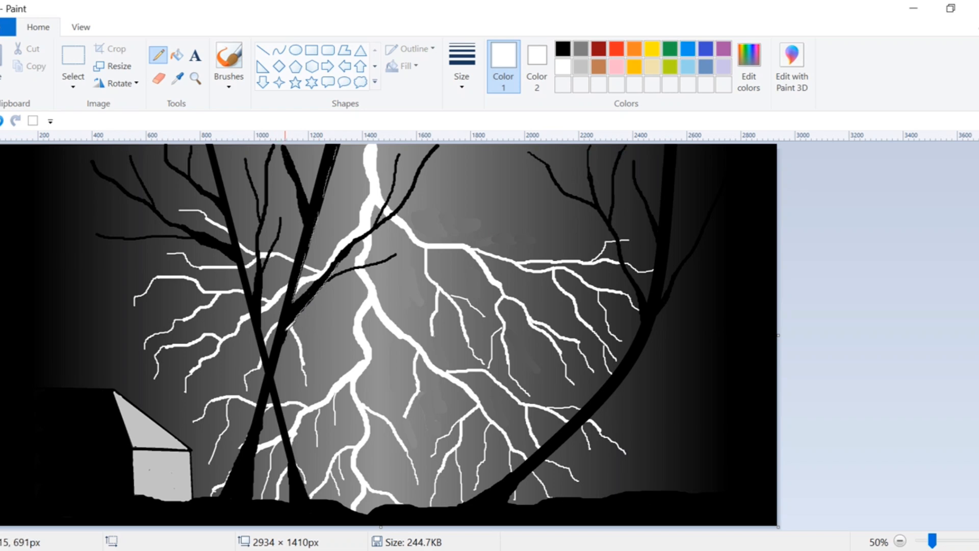
drag(287, 329, 251, 497)
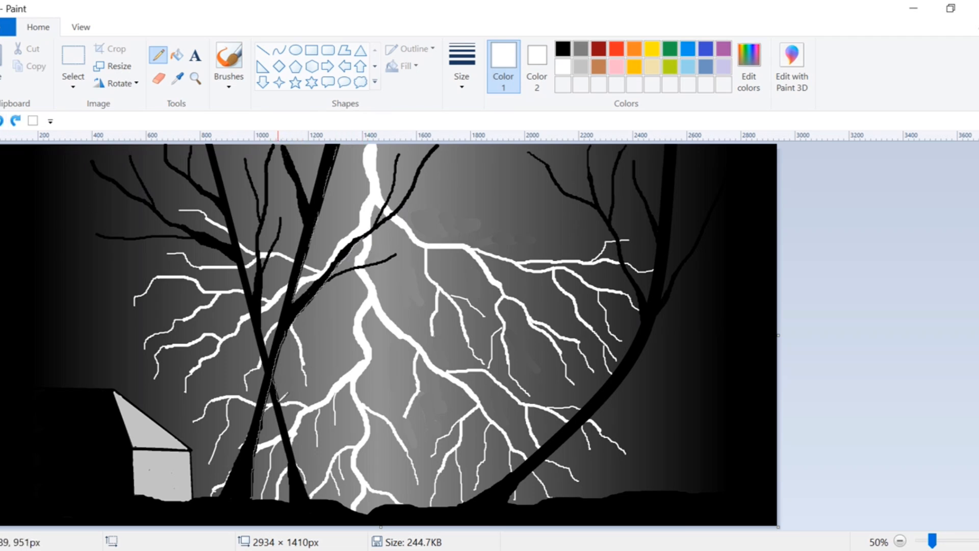
drag(308, 497, 319, 487)
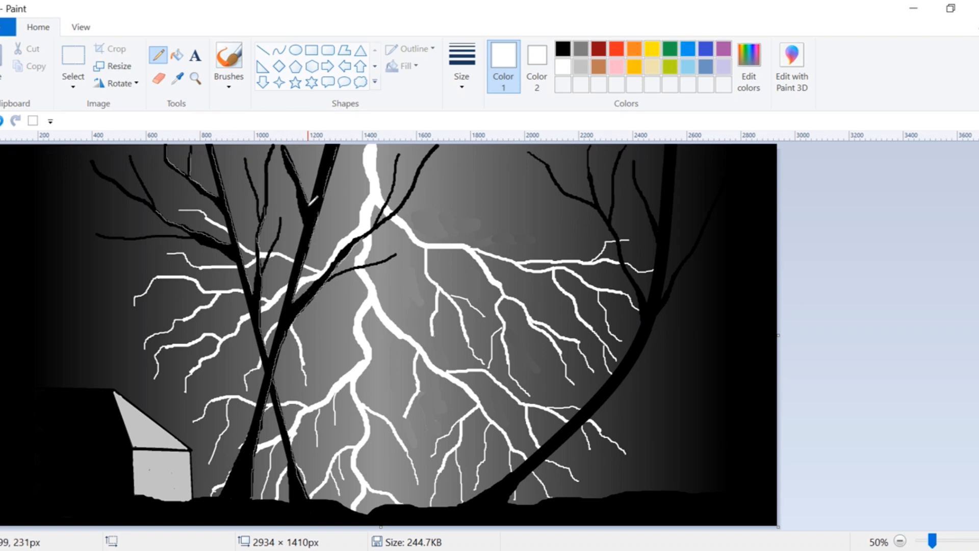
Trace fine white highlights along the left edge of the curved right trunk and along the right tree's branches
mouse_move(665, 147)
mouse_down()
mouse_move(657, 279)
mouse_move(631, 351)
mouse_move(503, 481)
mouse_move(455, 505)
mouse_up()
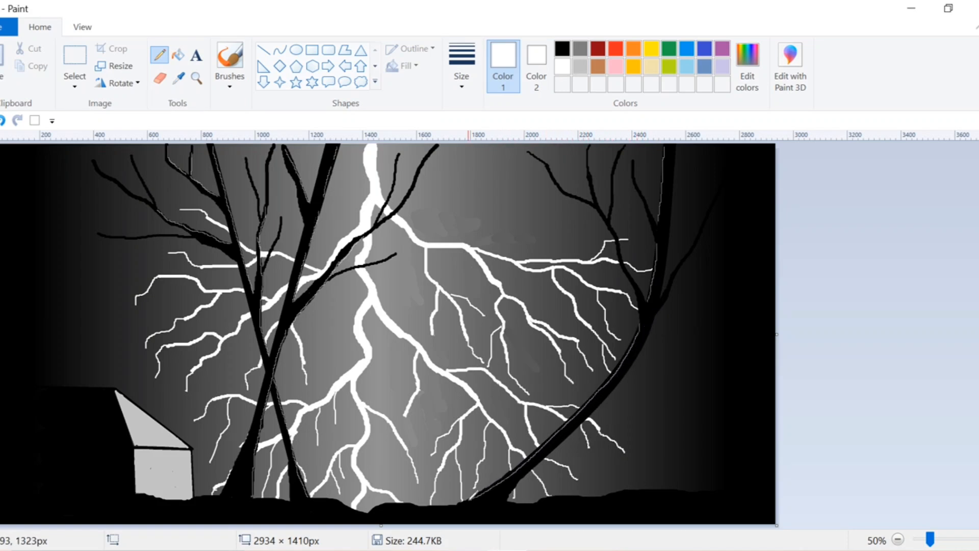
drag(633, 163, 659, 229)
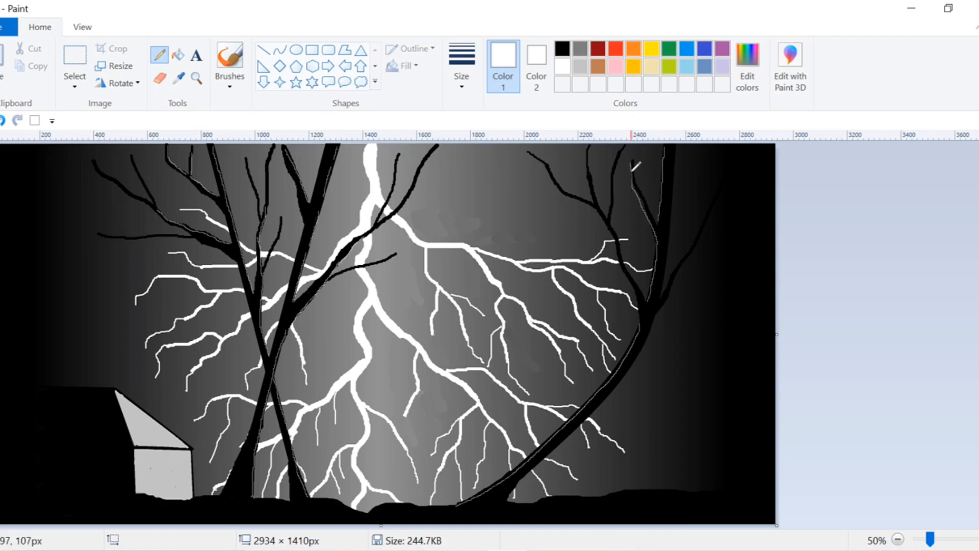
mouse_move(605, 204)
mouse_down()
mouse_move(644, 287)
mouse_move(643, 317)
mouse_up()
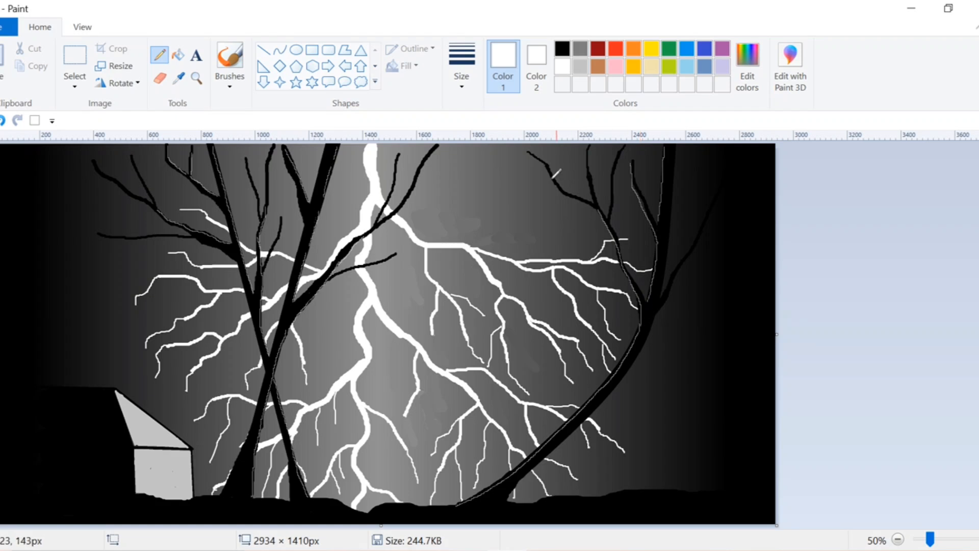
mouse_move(546, 167)
mouse_down()
mouse_move(561, 191)
mouse_move(599, 207)
mouse_up()
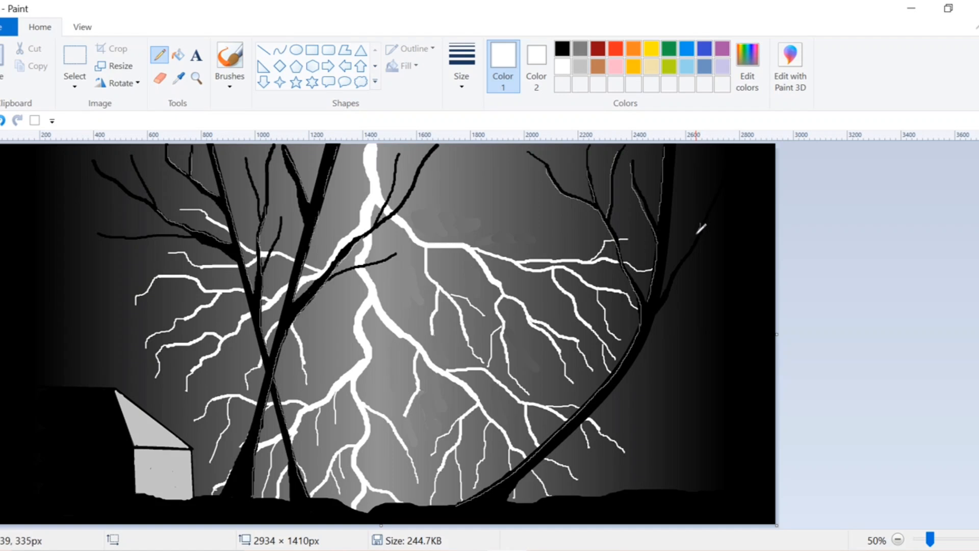
drag(697, 231, 666, 287)
Scatter short white rain streaks in the dark sky beside the right tree, undoing misplaced strokes
click(724, 302)
click(715, 320)
click(706, 333)
click(736, 343)
click(677, 361)
click(4, 120)
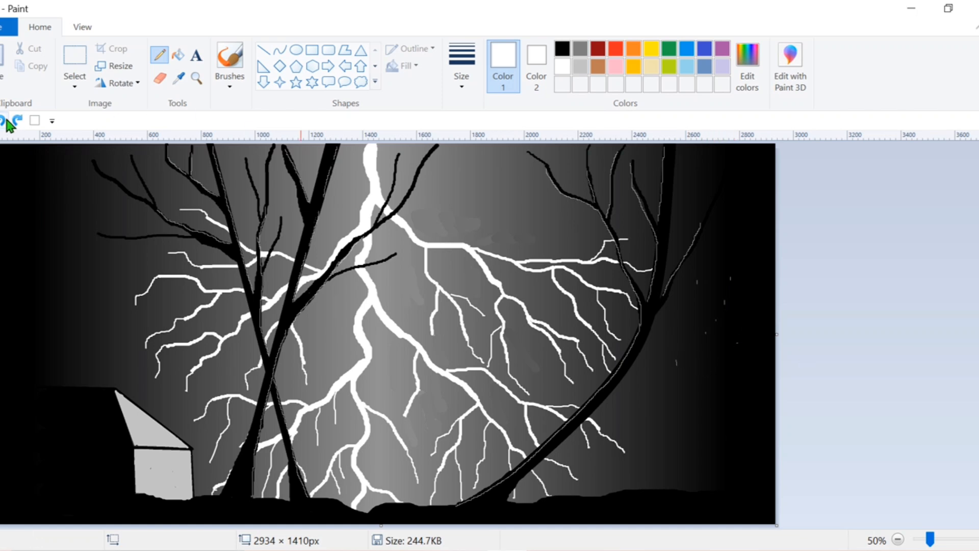
click(670, 360)
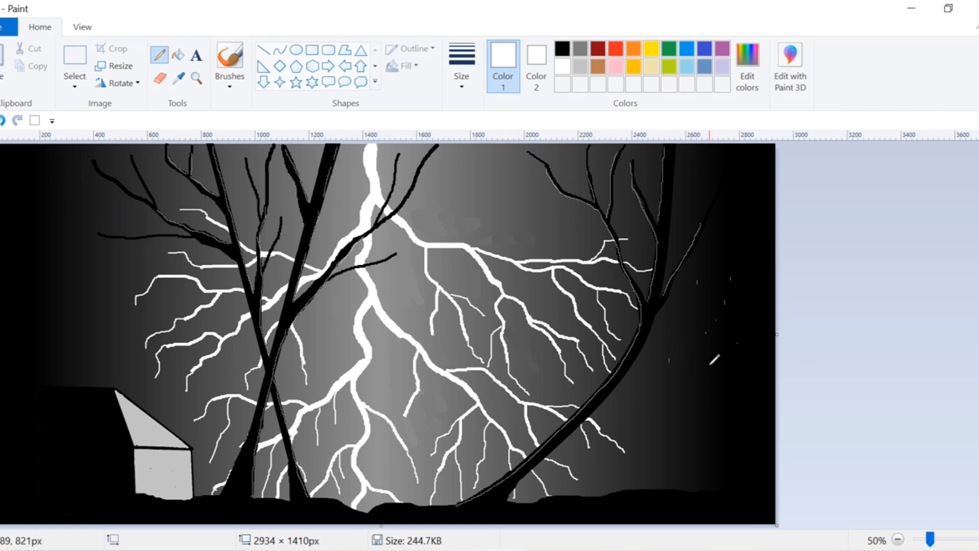
mouse_move(674, 398)
mouse_down()
mouse_move(712, 404)
mouse_move(698, 433)
mouse_up()
click(4, 120)
Add more short white rain streaks just above the ground to the right of the curved trunk
click(727, 408)
drag(721, 427, 752, 432)
drag(717, 454, 717, 459)
click(682, 459)
click(674, 458)
drag(661, 445, 662, 449)
Fill the canvas's right edge and the sky across to the left tree with short white rain streaks, undoing a misplaced stroke
drag(754, 248, 750, 352)
drag(748, 369, 748, 427)
click(2, 121)
drag(752, 361, 753, 393)
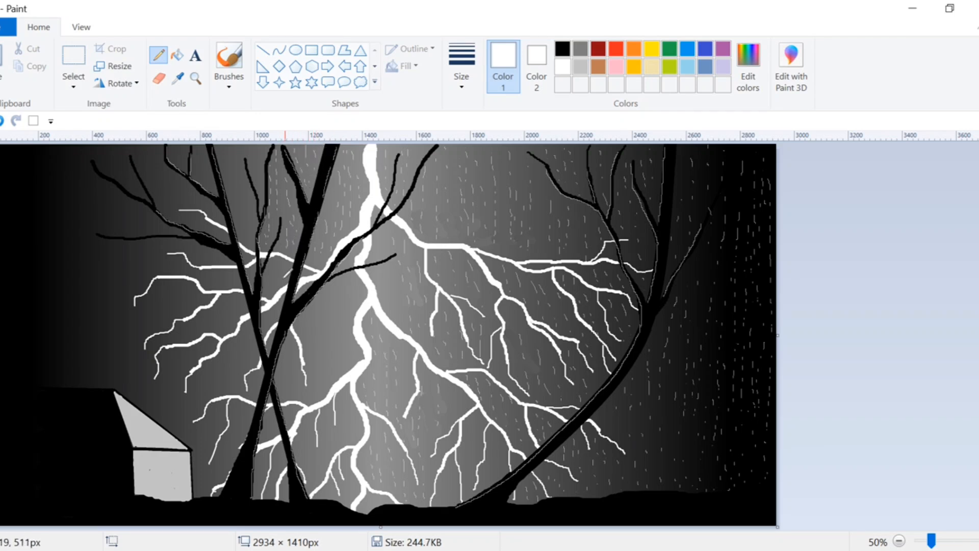
drag(266, 262, 280, 251)
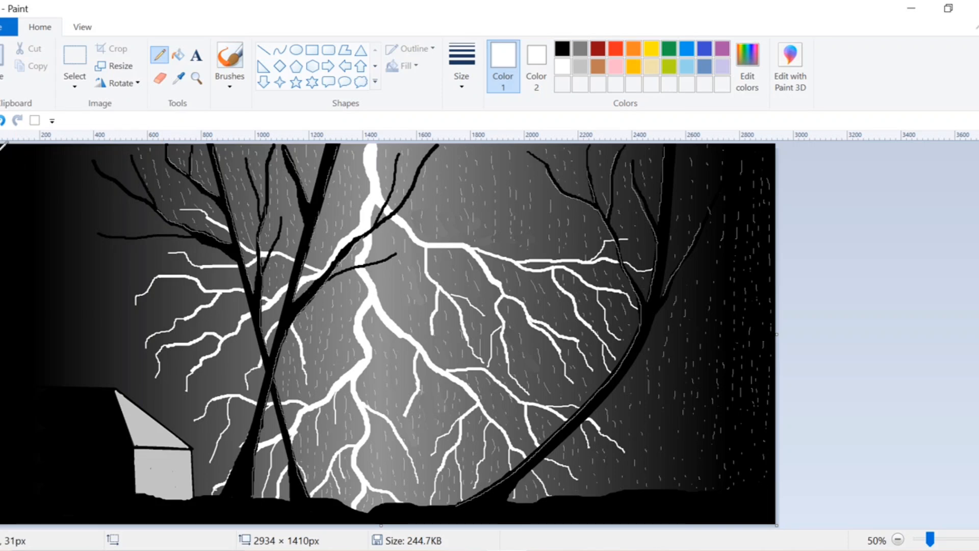
Draw columns of short white rain streaks down the canvas's left edge above the house, and undo the last misplaced strokes
drag(9, 153, 18, 360)
drag(25, 155, 23, 367)
drag(38, 157, 45, 367)
drag(53, 237, 57, 264)
click(3, 121)
click(2, 120)
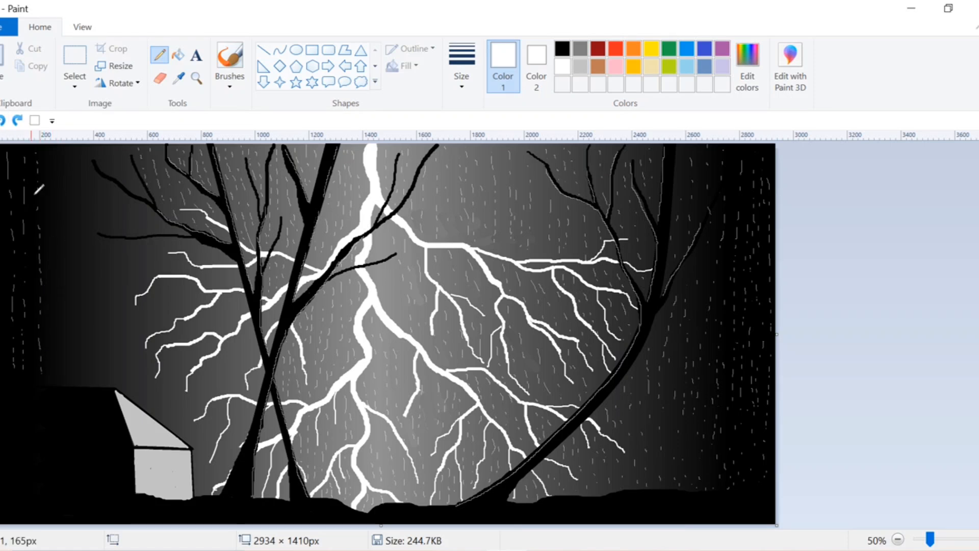
Fill the remaining sky between the canvas's left edge and the left tree with short white rain streaks
drag(52, 219, 53, 227)
drag(53, 232, 53, 243)
drag(53, 250, 52, 277)
drag(52, 282, 52, 297)
drag(54, 305, 56, 319)
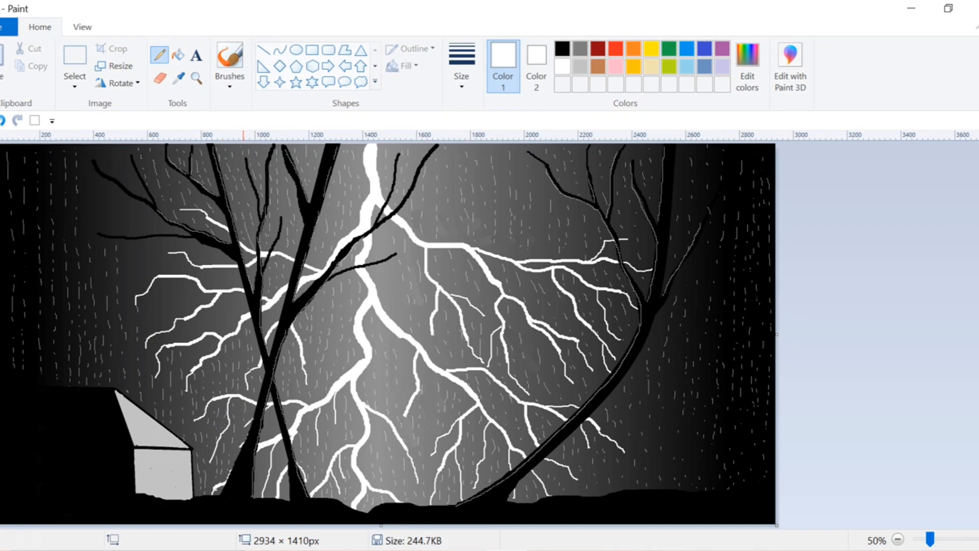
drag(236, 296, 226, 305)
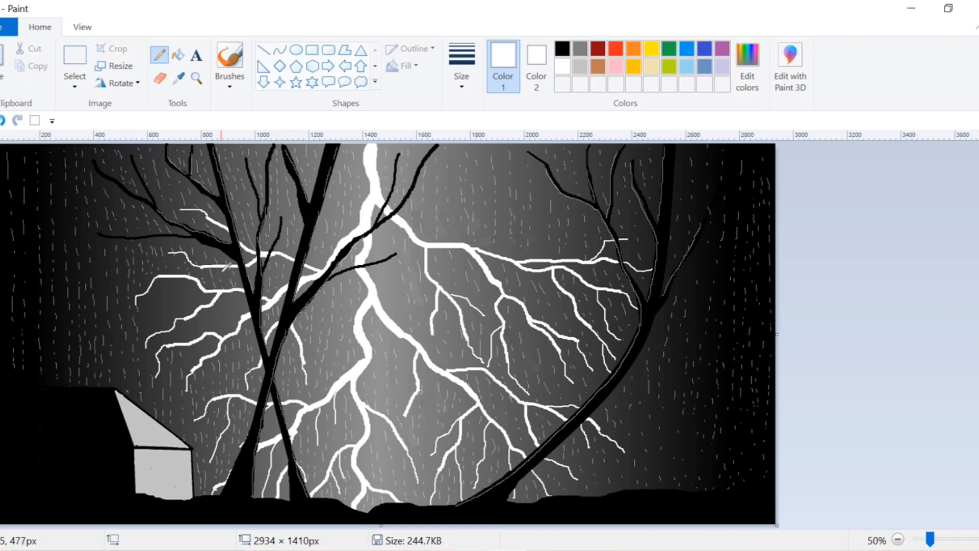
drag(158, 296, 149, 305)
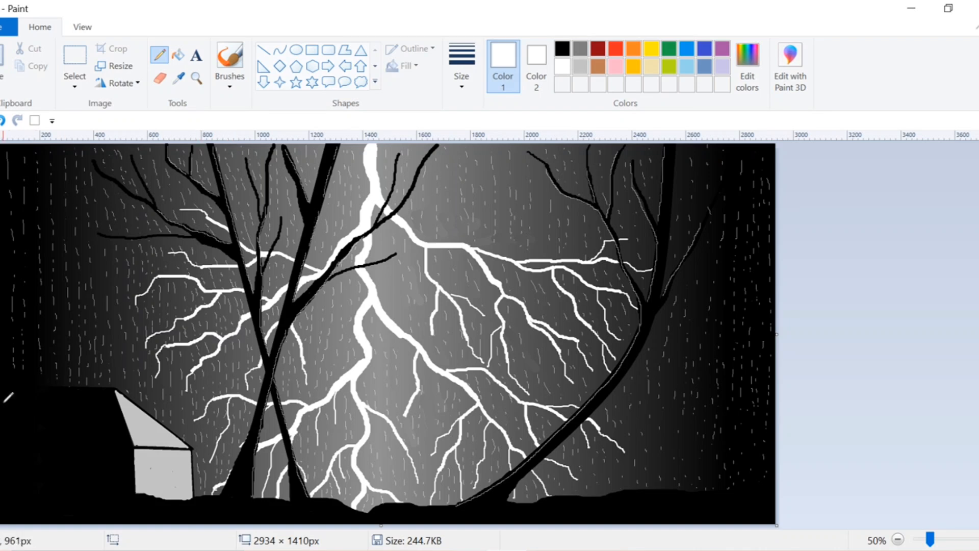
Draw short white rain streaks over the far left part of the black house
drag(5, 395, 6, 405)
drag(7, 409, 4, 471)
drag(19, 396, 21, 430)
drag(19, 465, 20, 486)
drag(43, 395, 43, 416)
drag(46, 464, 49, 475)
drag(50, 477, 53, 488)
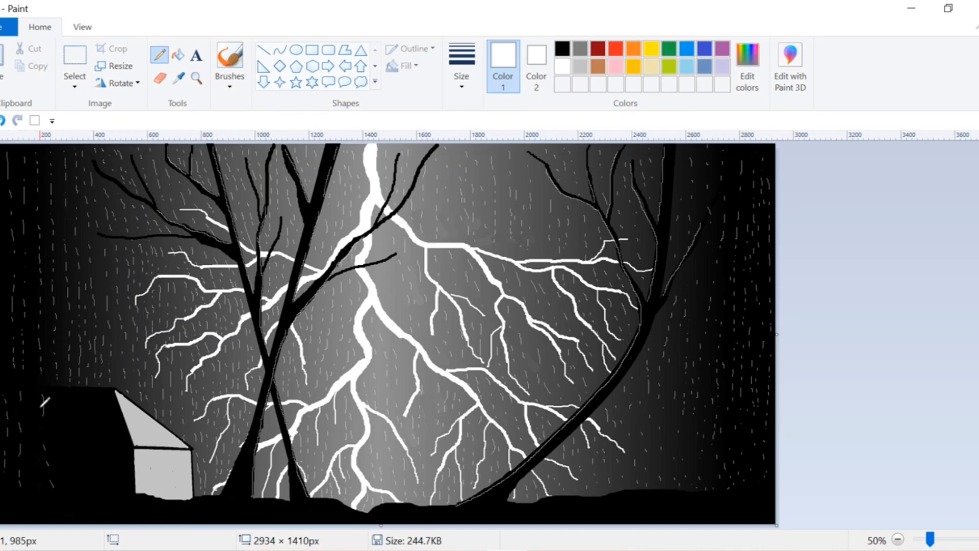
Spread short white rain streaks over the rest of the black house, up to the gray gable end
drag(35, 428, 33, 439)
drag(33, 454, 34, 465)
drag(59, 408, 61, 433)
drag(66, 467, 69, 478)
drag(79, 395, 82, 404)
drag(92, 439, 94, 485)
drag(101, 396, 102, 412)
drag(108, 457, 112, 469)
drag(108, 399, 119, 448)
drag(122, 468, 125, 486)
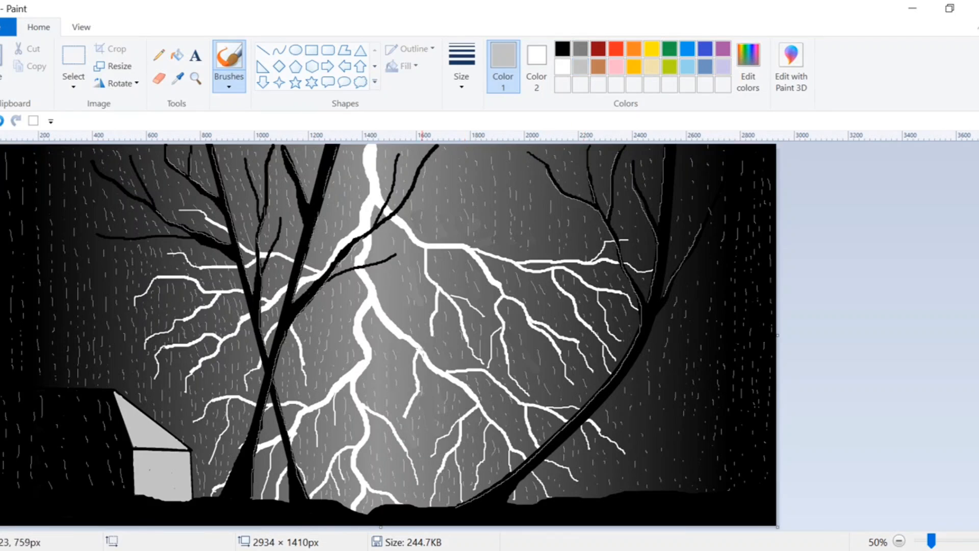
Draw faint light gray offshoots from the tips of the lightning branches with the Natural pencil brush
click(228, 86)
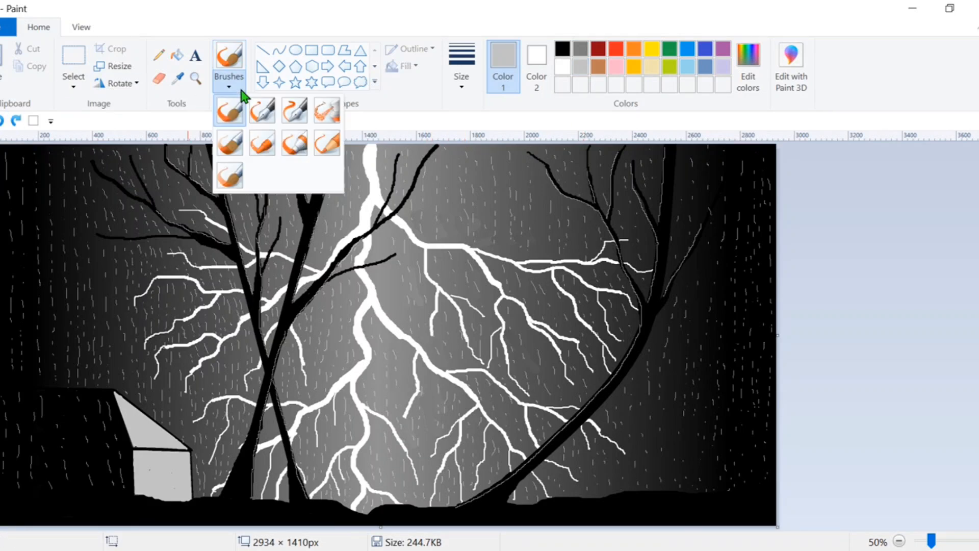
click(327, 142)
drag(432, 333, 431, 332)
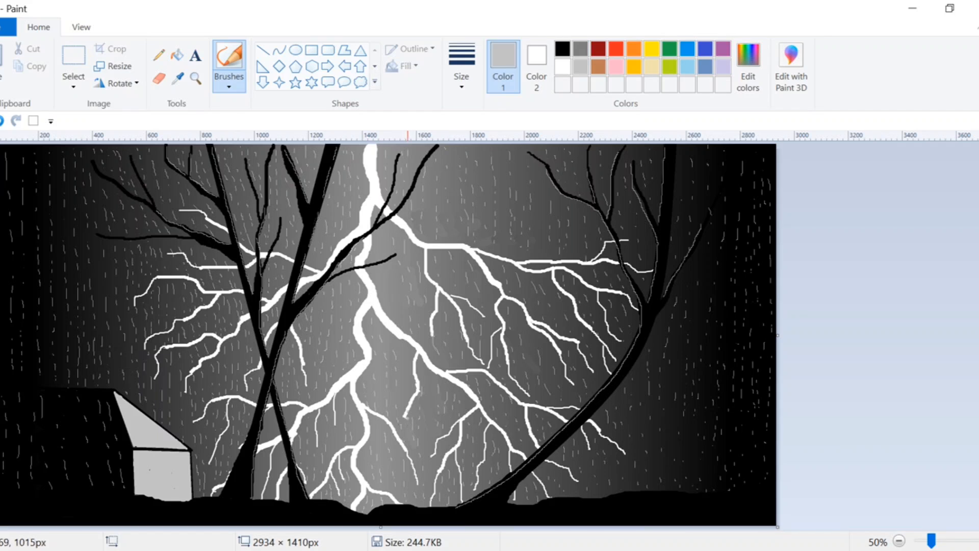
drag(405, 418, 412, 438)
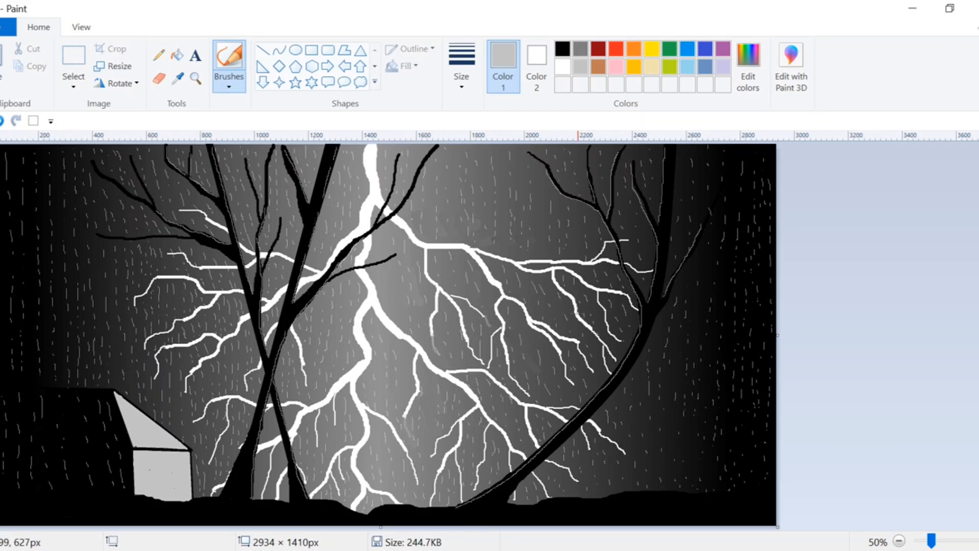
mouse_move(622, 452)
mouse_down()
mouse_move(636, 474)
mouse_move(599, 478)
mouse_up()
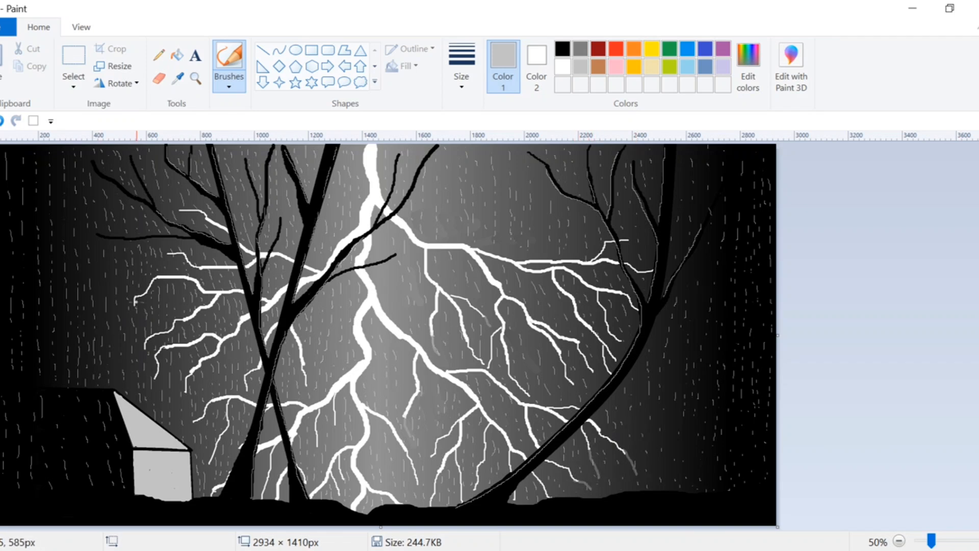
drag(134, 305, 130, 341)
mouse_move(172, 279)
mouse_down()
mouse_move(153, 321)
mouse_move(169, 392)
mouse_up()
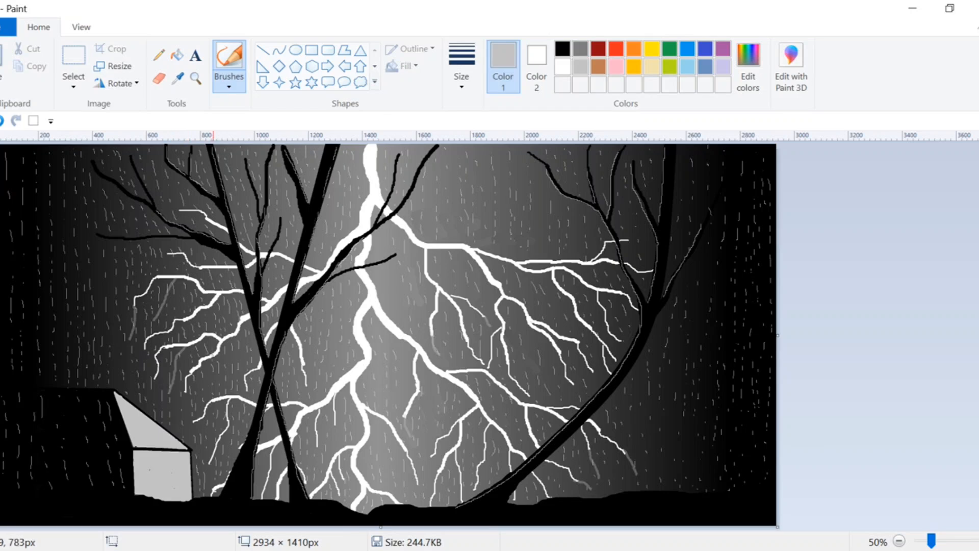
drag(214, 352, 209, 385)
drag(305, 363, 316, 378)
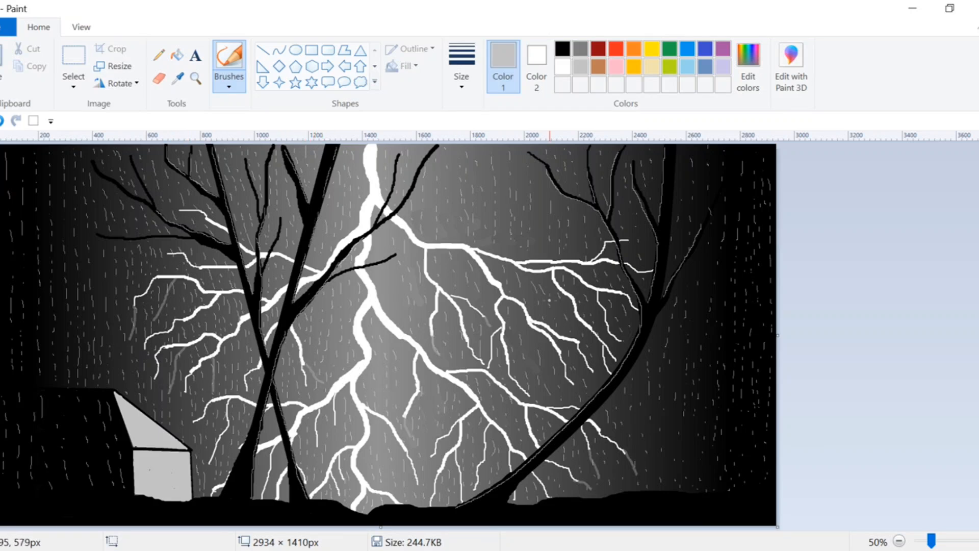